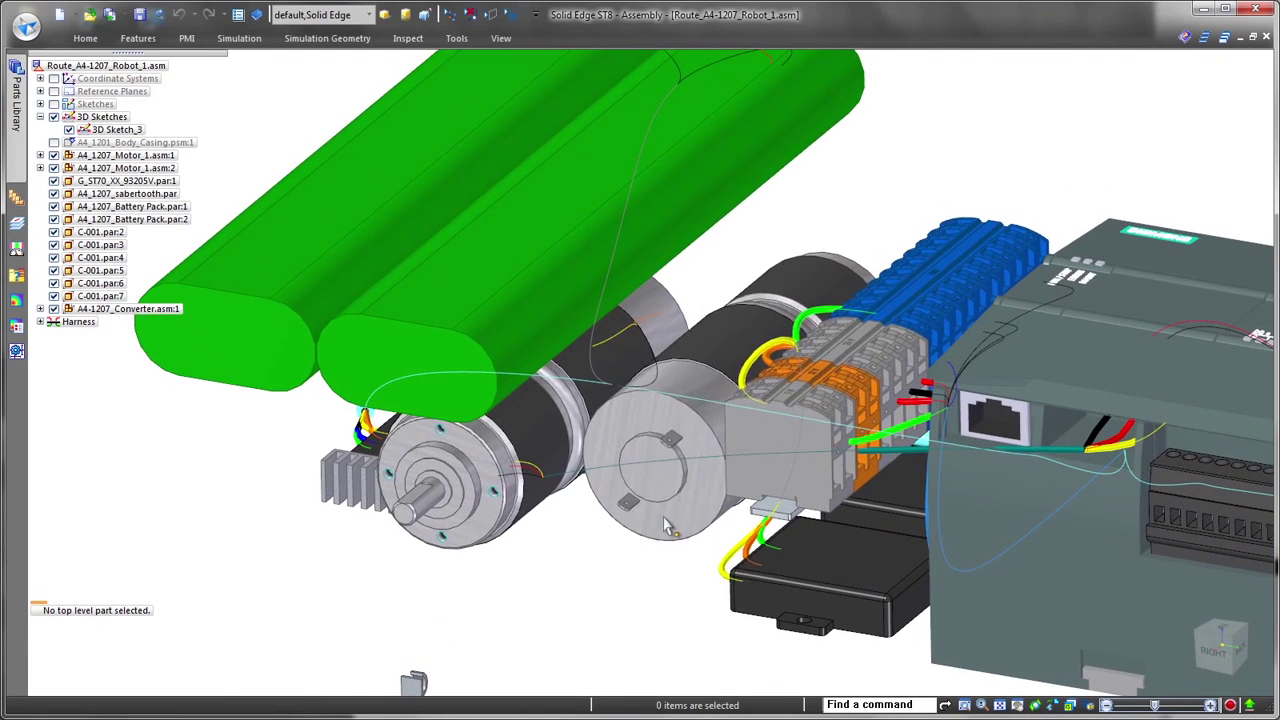
# Edit the motor beside the terminal blocks in place and assign terminal 1 of component R-239 to its lower tab's hole.
pyautogui.click(683, 556)
pyautogui.click(714, 584)
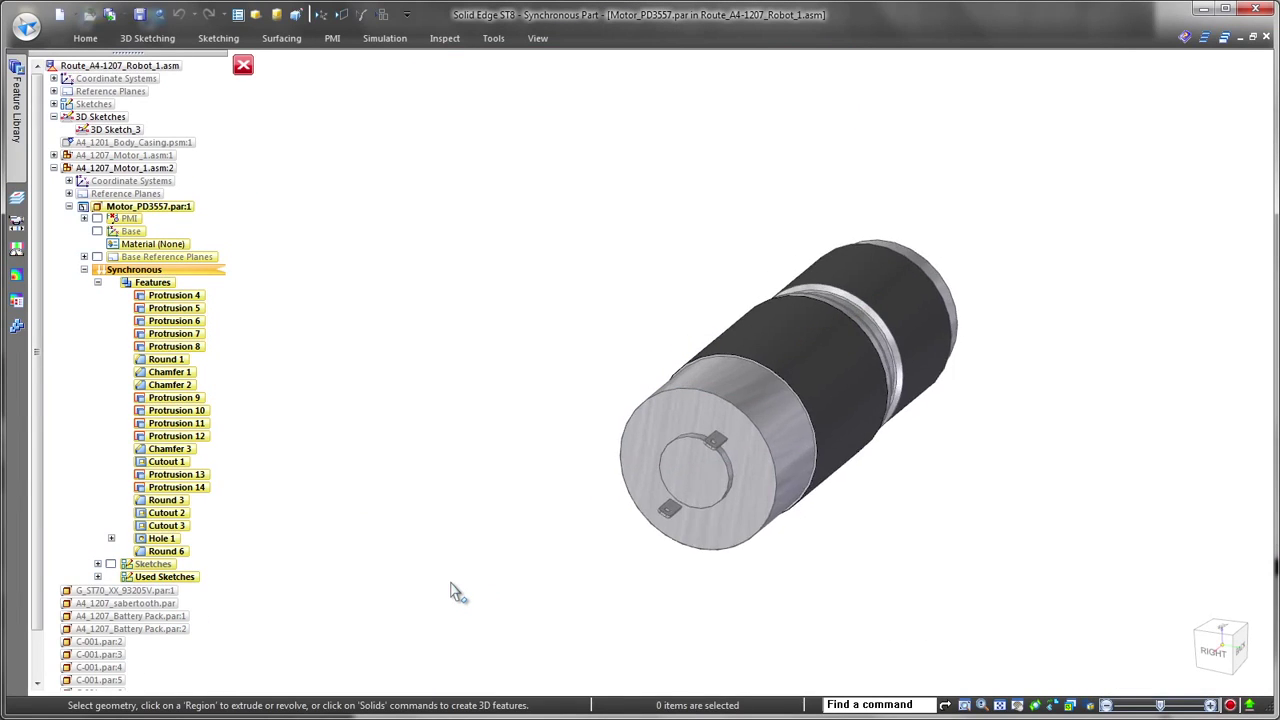
pyautogui.scroll(1, 450, 590)
pyautogui.moveTo(478, 205); pyautogui.dragTo(467, 255, button='middle')
pyautogui.click(495, 48)
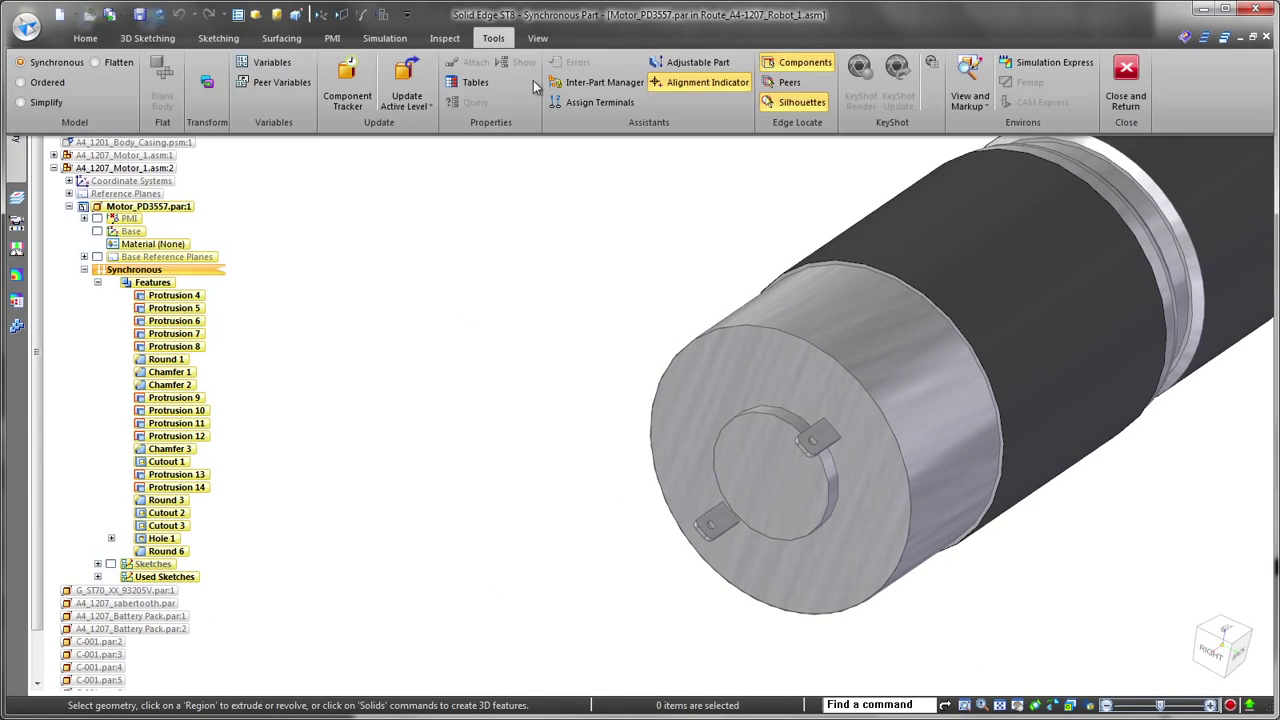
pyautogui.click(580, 106)
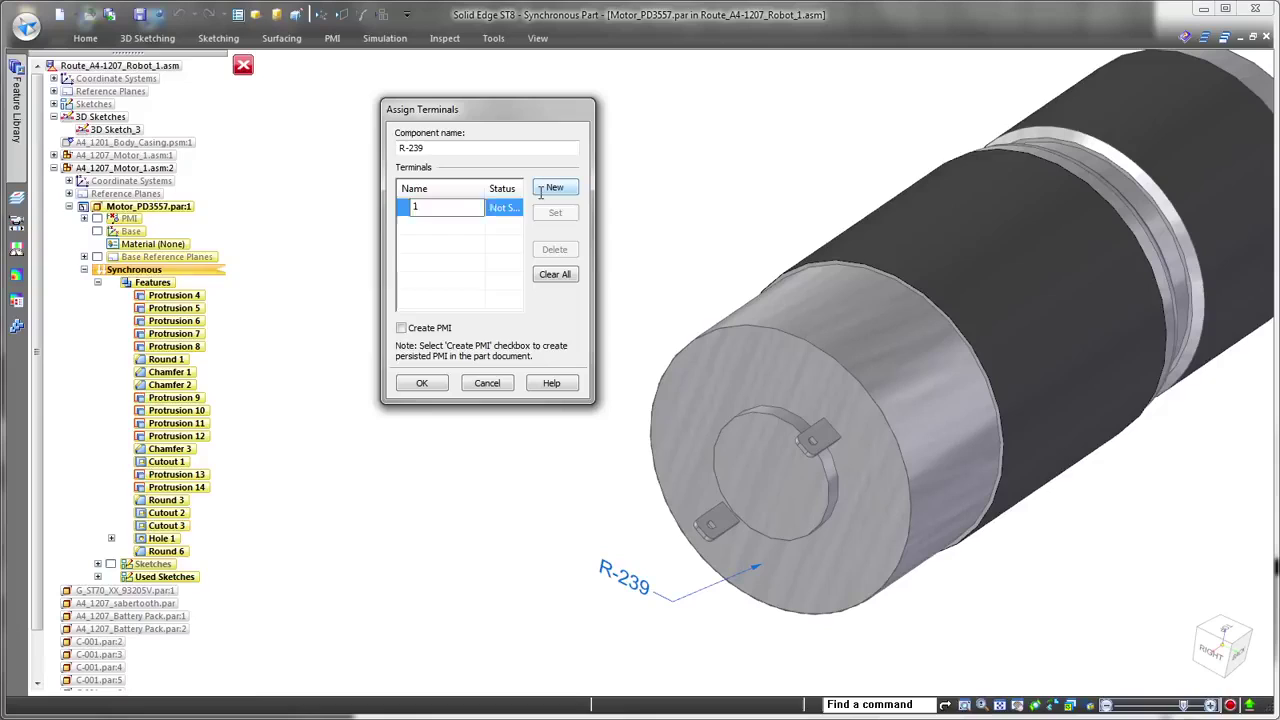
pyautogui.click(711, 530)
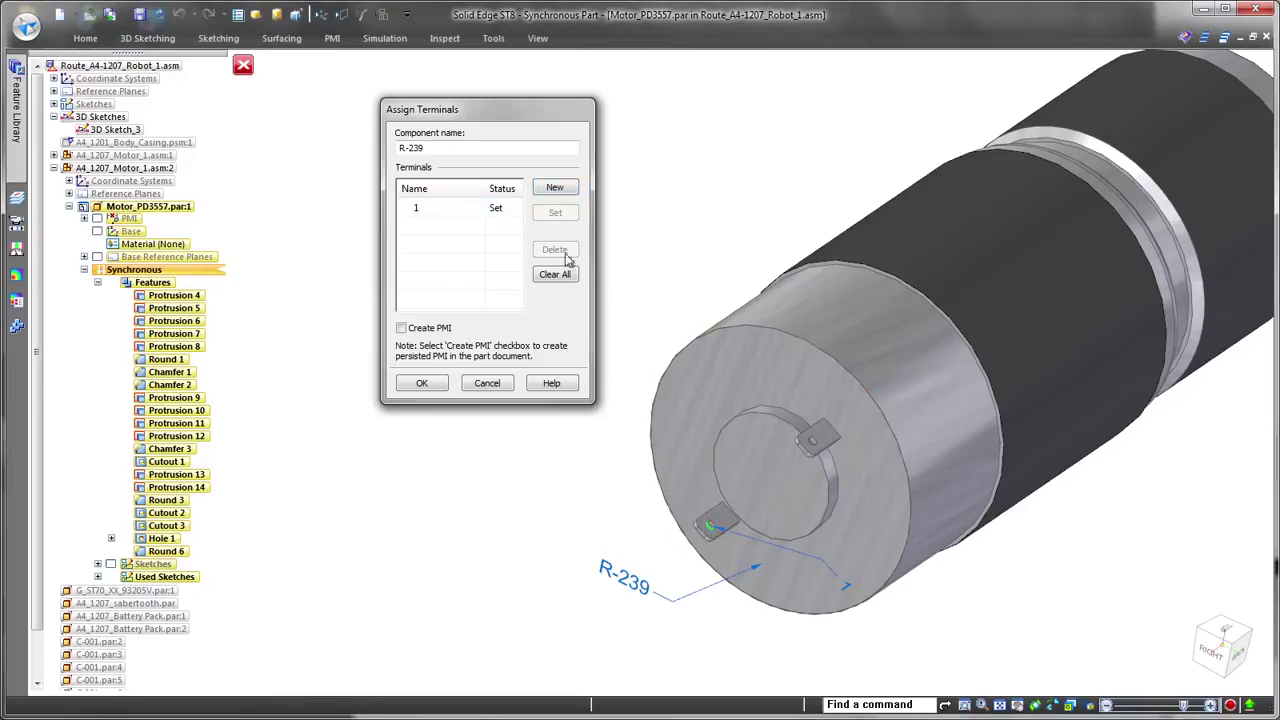
# Add terminal 2 and assign it to the hole in the motor's upper tab.
pyautogui.click(557, 189)
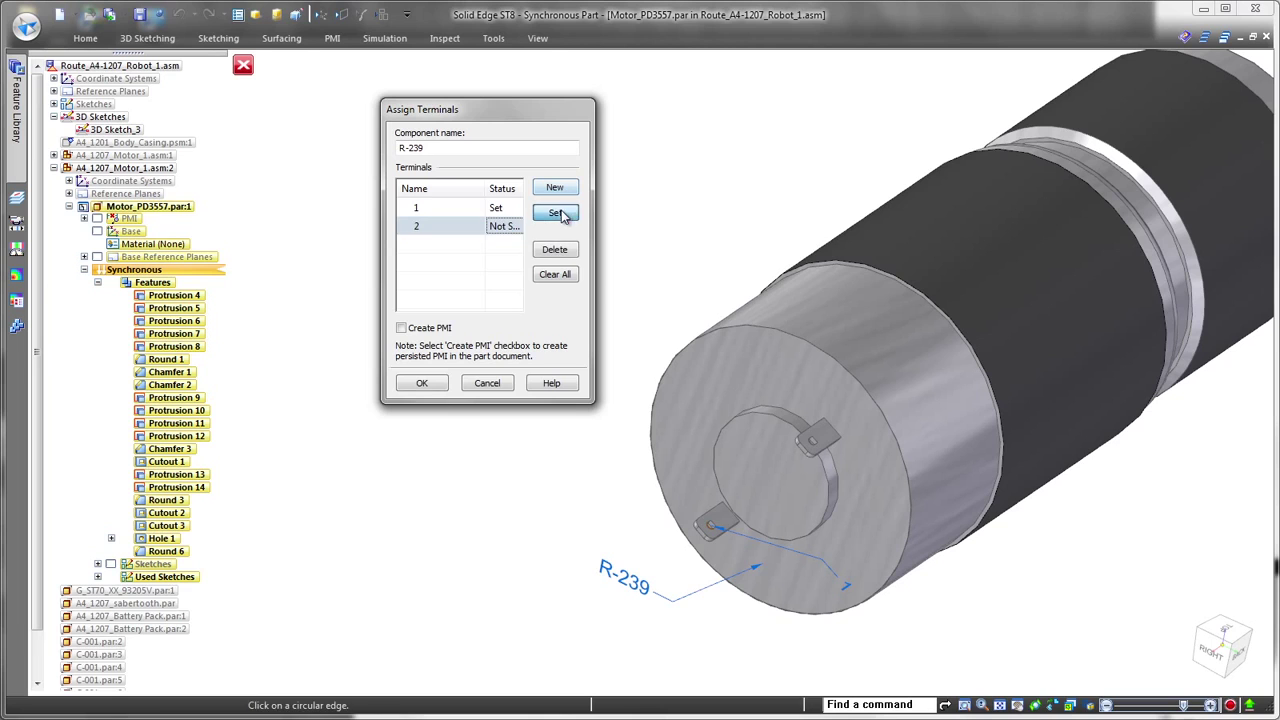
pyautogui.scroll(6, 770, 450)
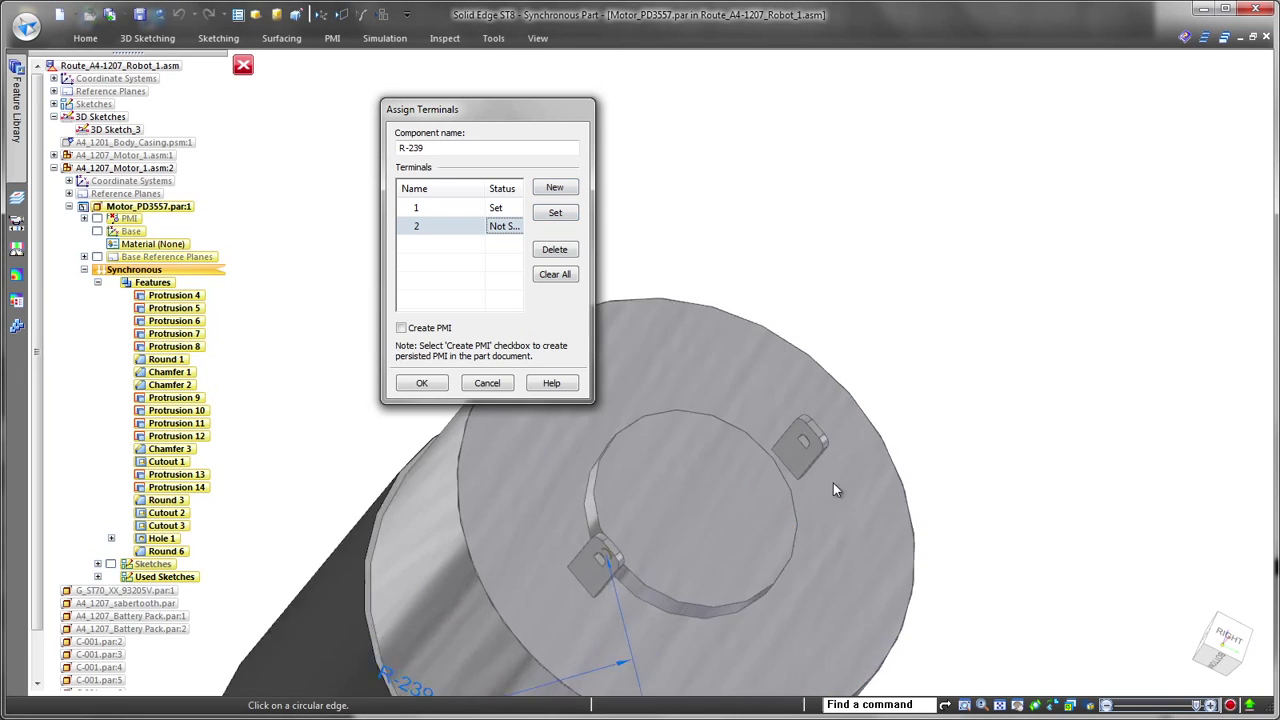
pyautogui.click(800, 425)
pyautogui.scroll(-6, 768, 455)
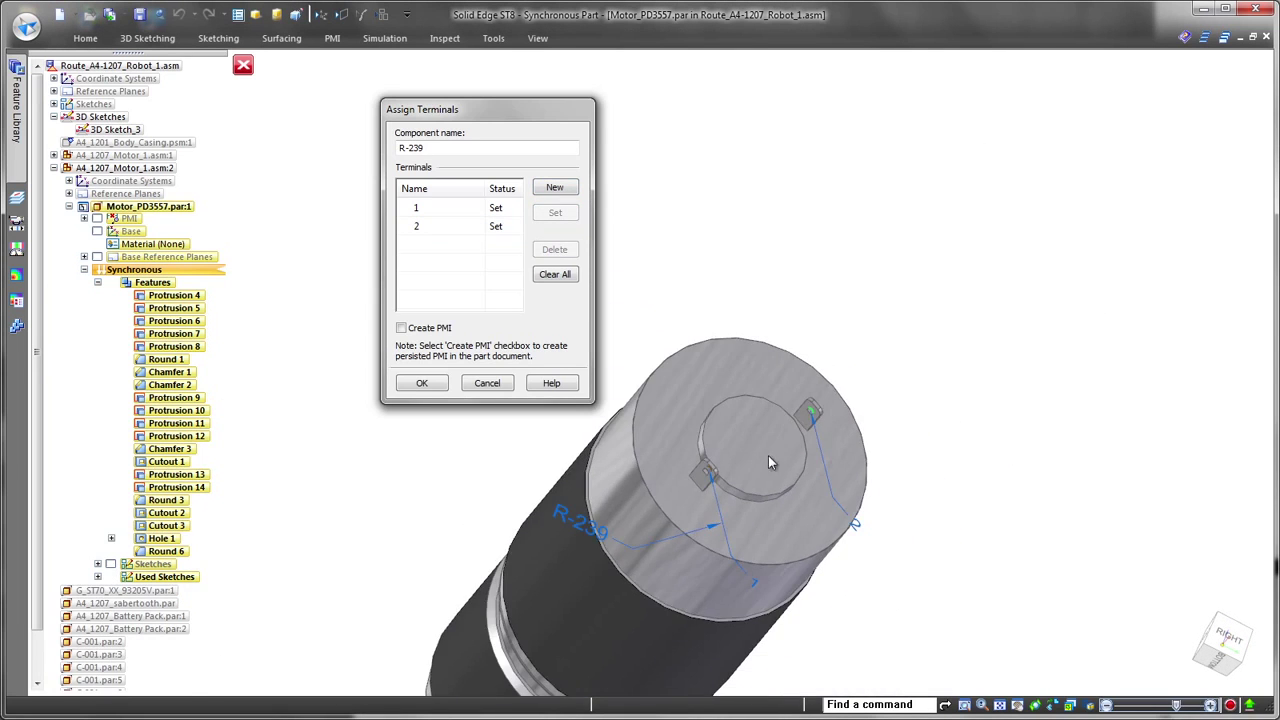
# Enable PMI creation for the terminals, accept the assignments and return to the robot assembly.
pyautogui.moveTo(607, 552); pyautogui.dragTo(577, 582, button='middle')
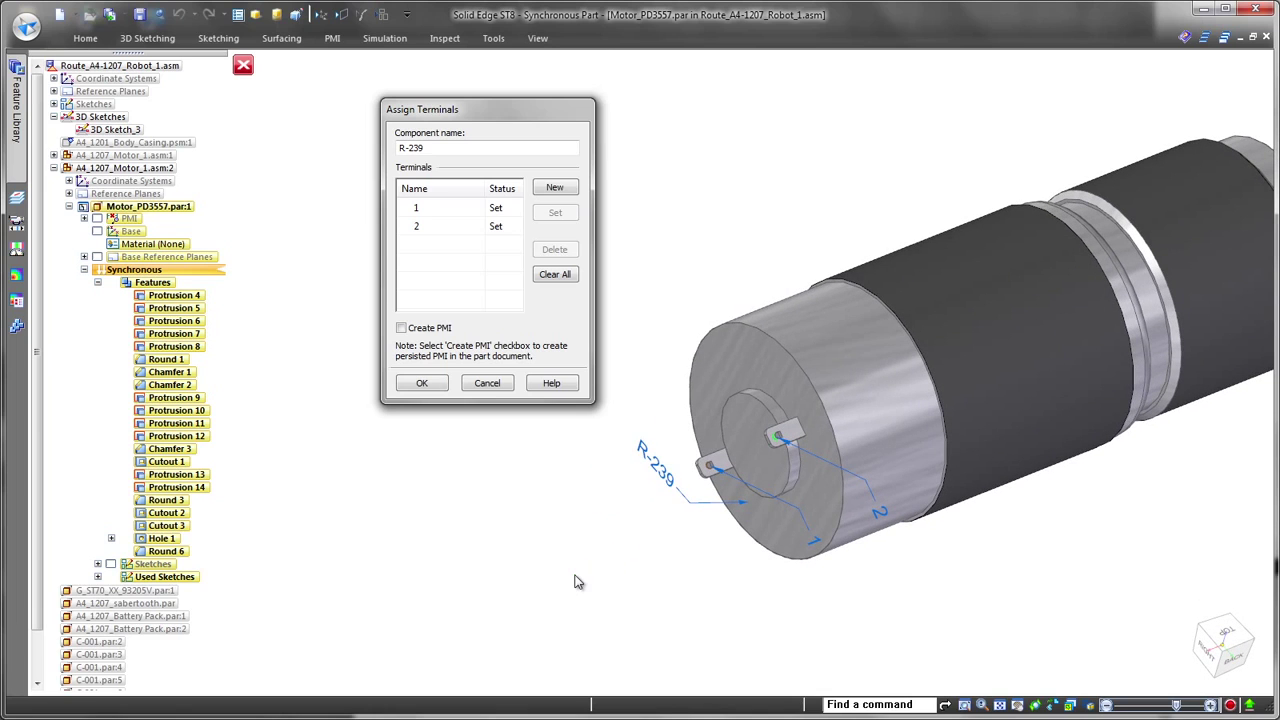
pyautogui.click(429, 331)
pyautogui.click(422, 384)
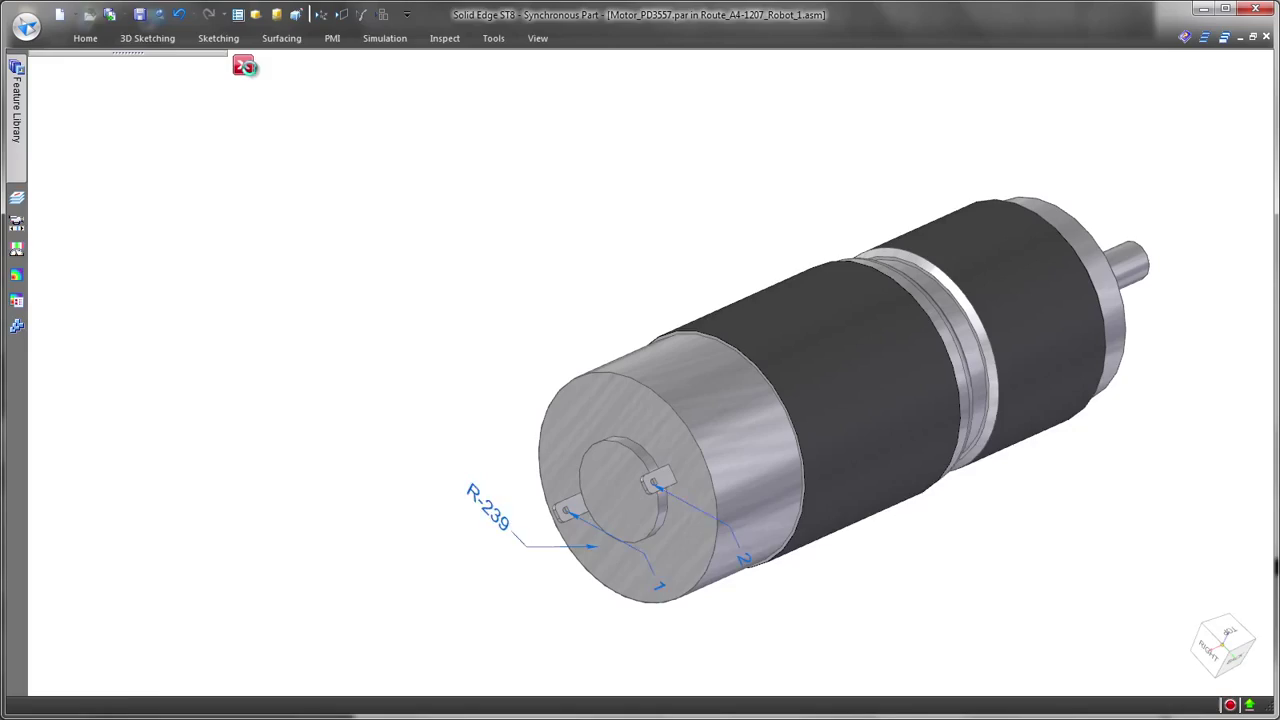
pyautogui.click(244, 65)
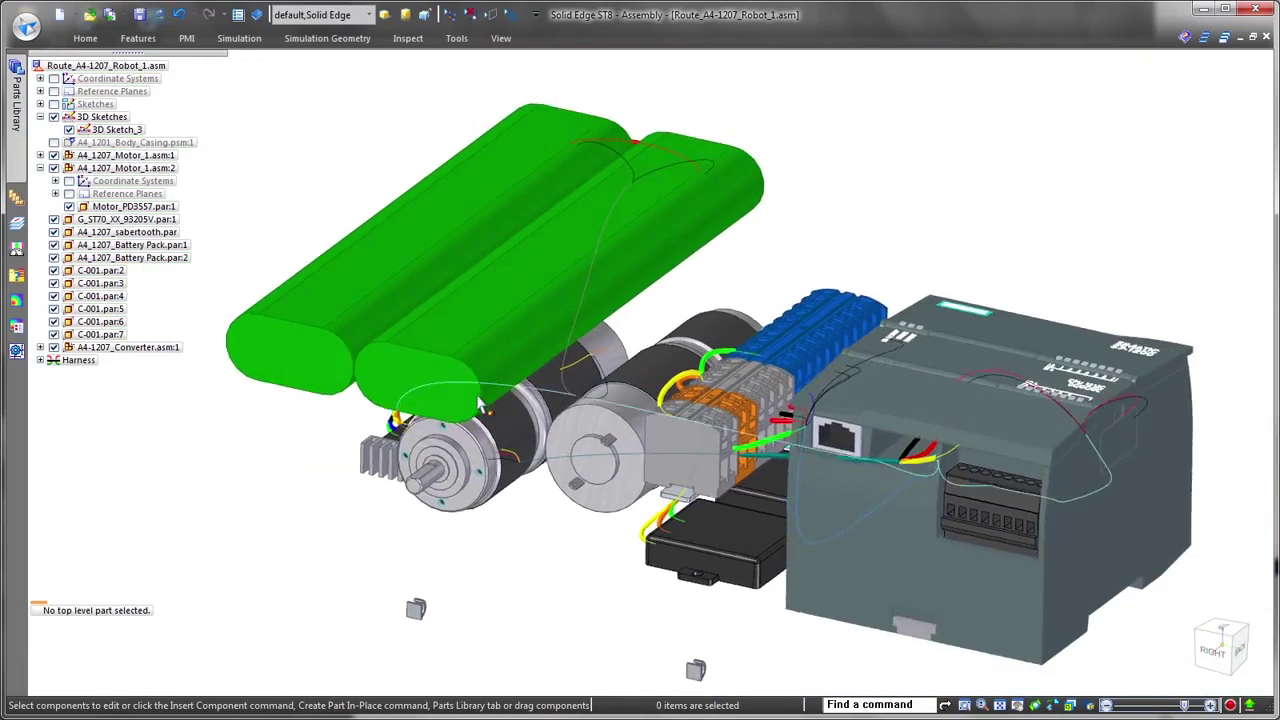
# Enter the harness design environment and route the teal cable's path through the openings of the two clips below the motors.
pyautogui.click(457, 38)
pyautogui.click(757, 82)
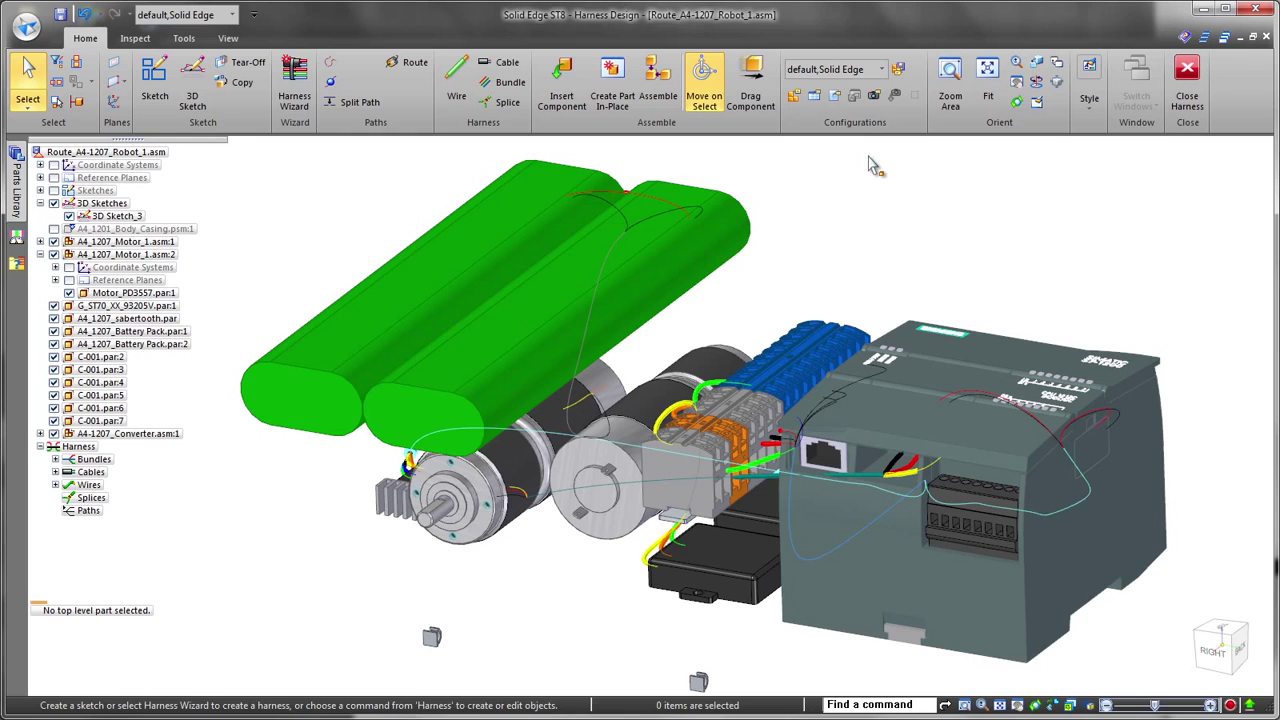
pyautogui.click(407, 62)
pyautogui.scroll(3, 843, 670)
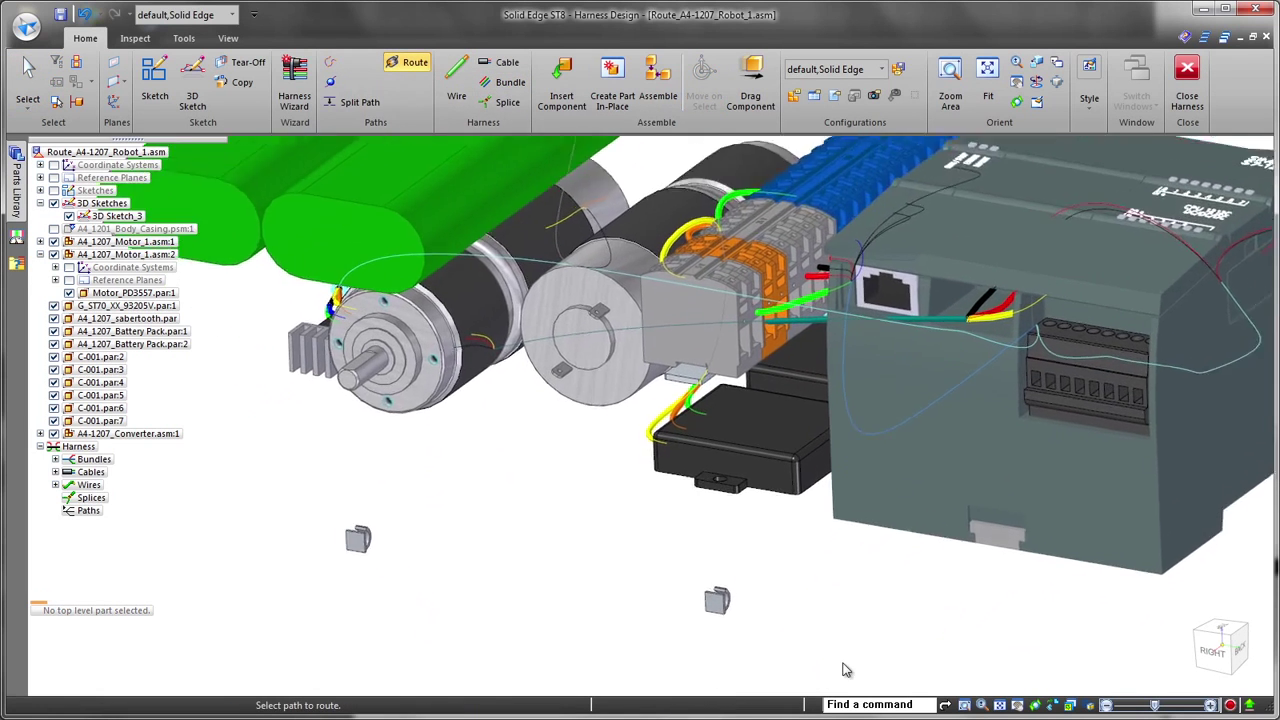
pyautogui.scroll(2, 843, 670)
pyautogui.click(979, 242)
pyautogui.scroll(2, 760, 543)
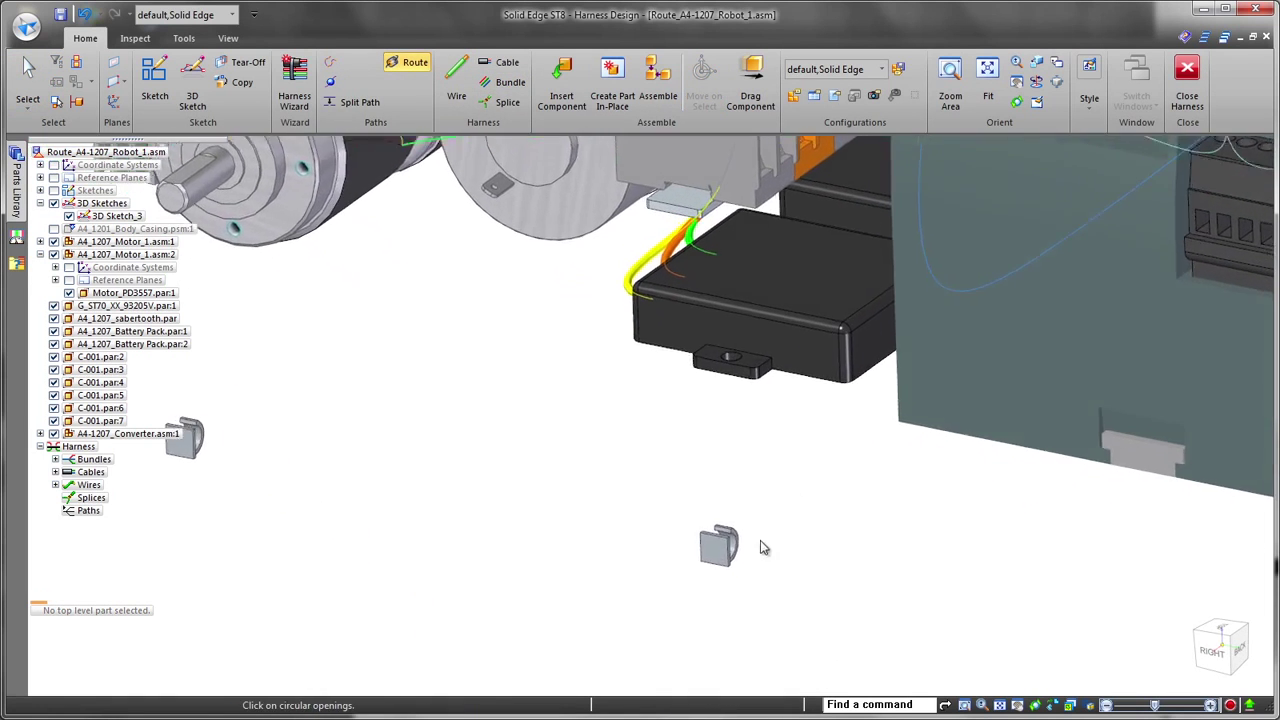
pyautogui.click(733, 557)
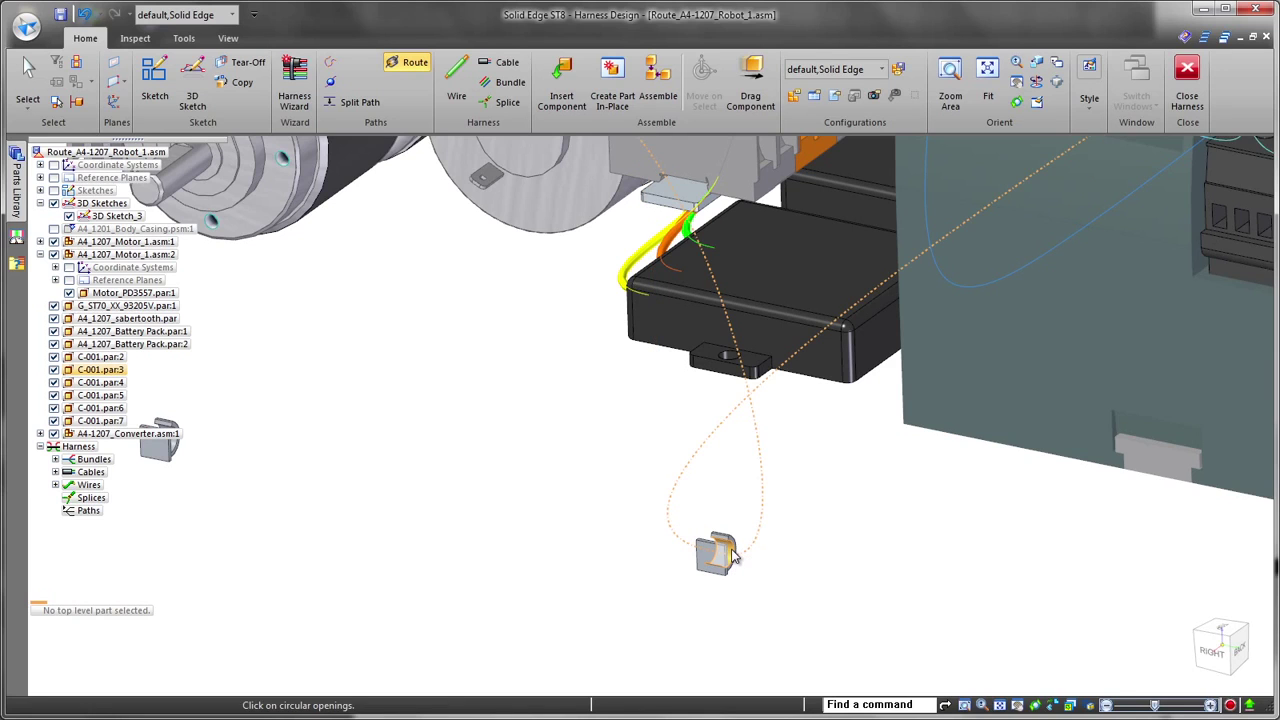
pyautogui.click(733, 557)
pyautogui.click(733, 557)
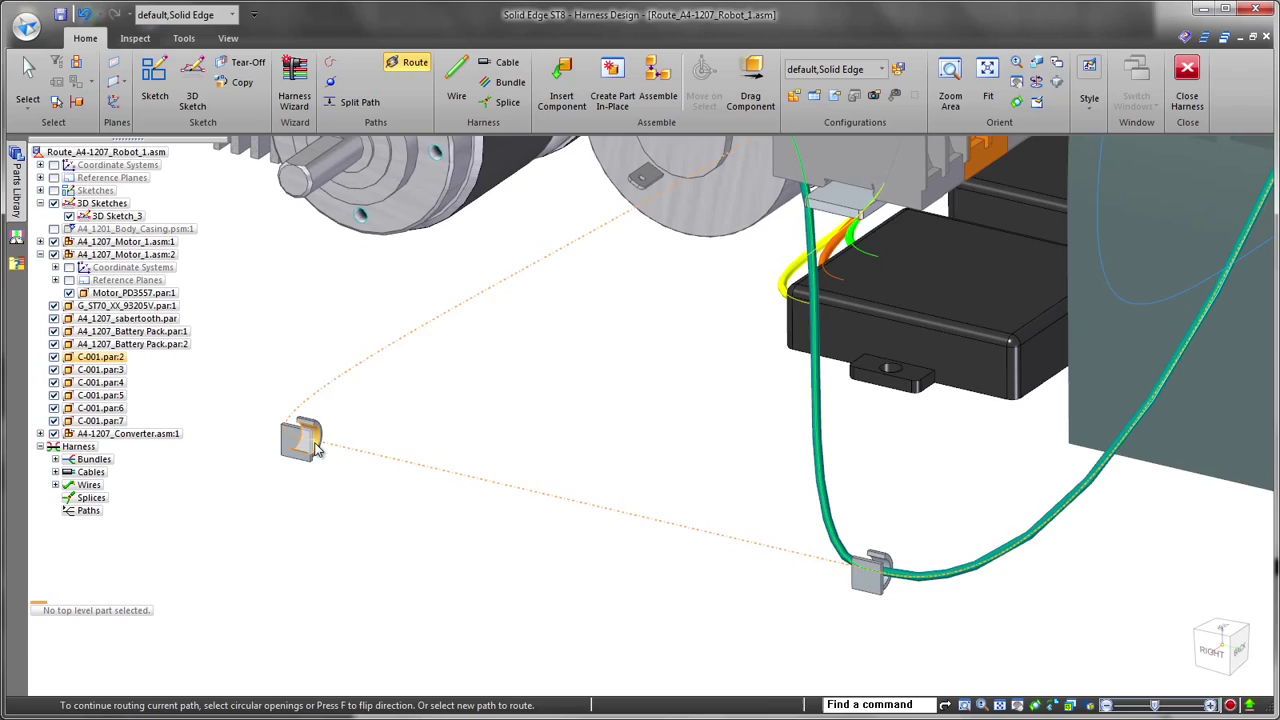
pyautogui.click(315, 447)
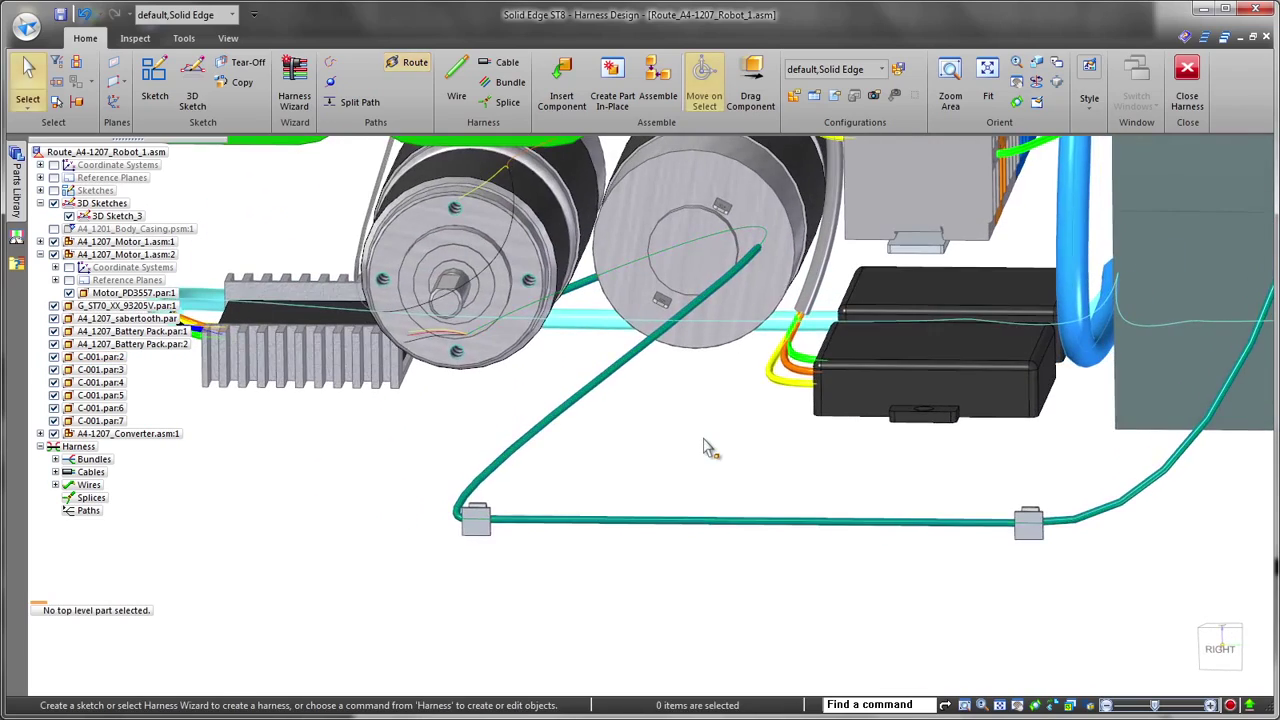
# Edit cable C1, moving its path point in the YZ plane off the motor face to below the gap between the motors.
pyautogui.click(843, 530)
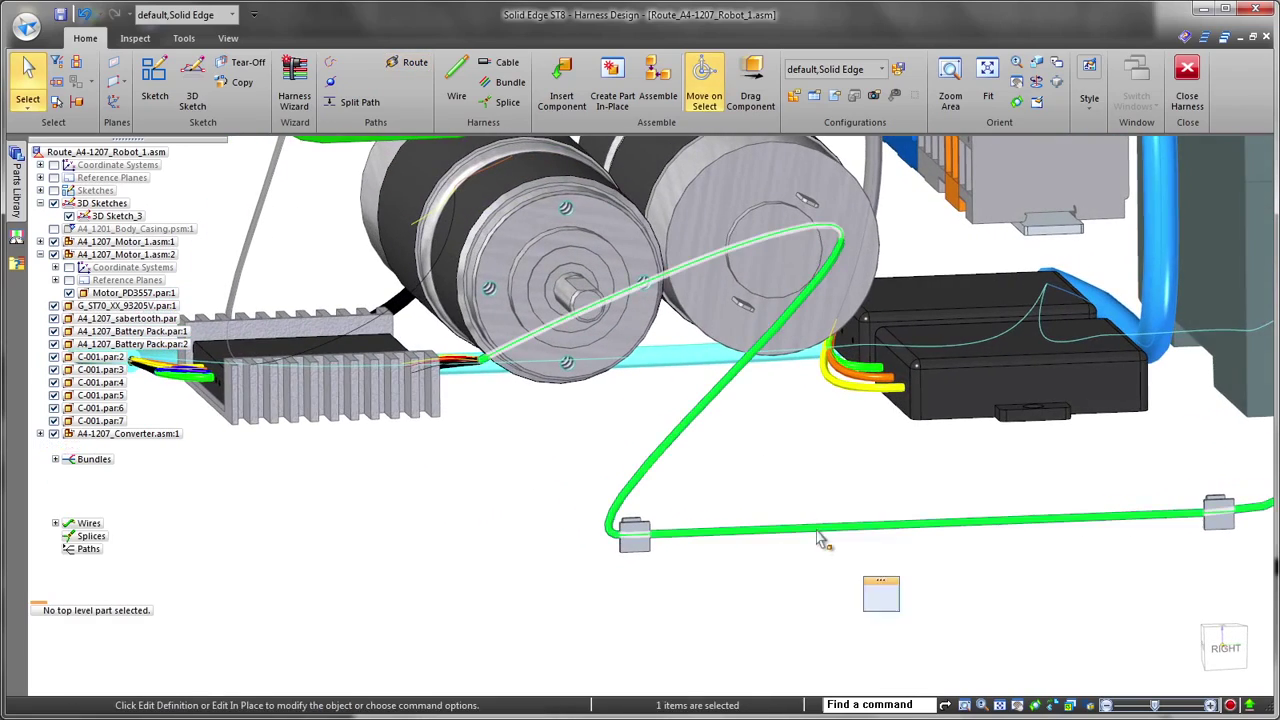
pyautogui.click(880, 600)
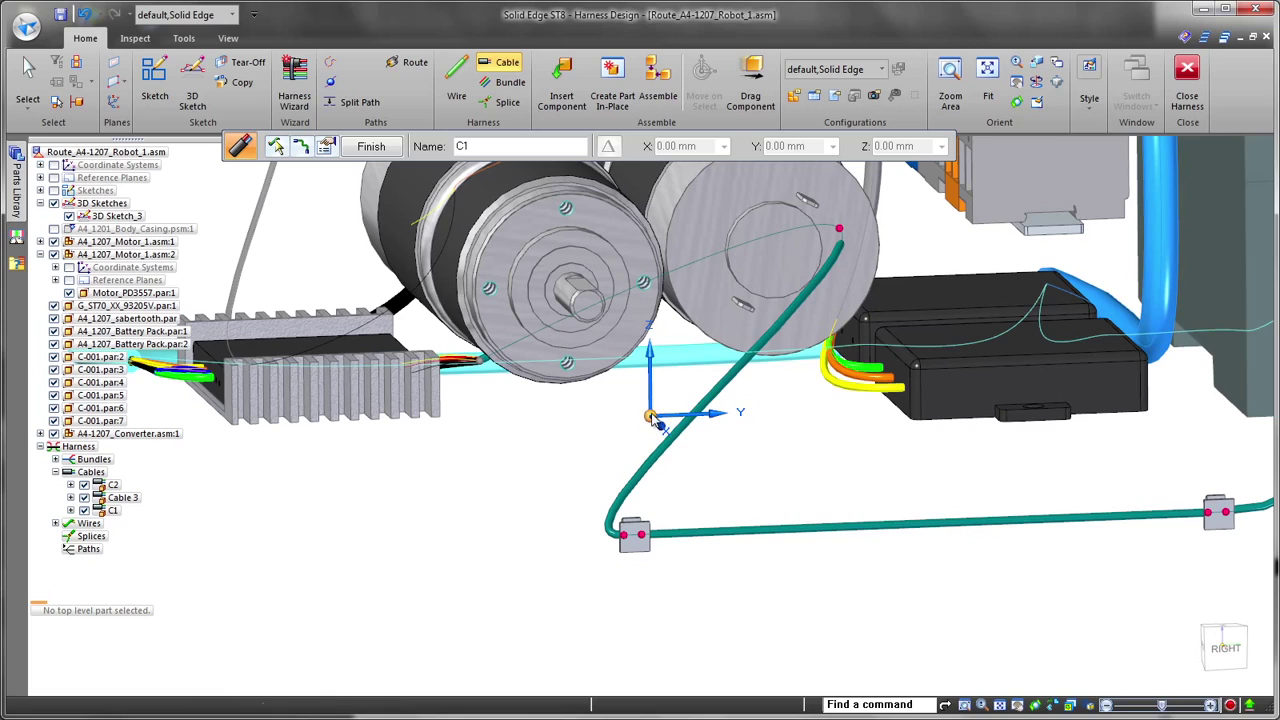
pyautogui.click(988, 443)
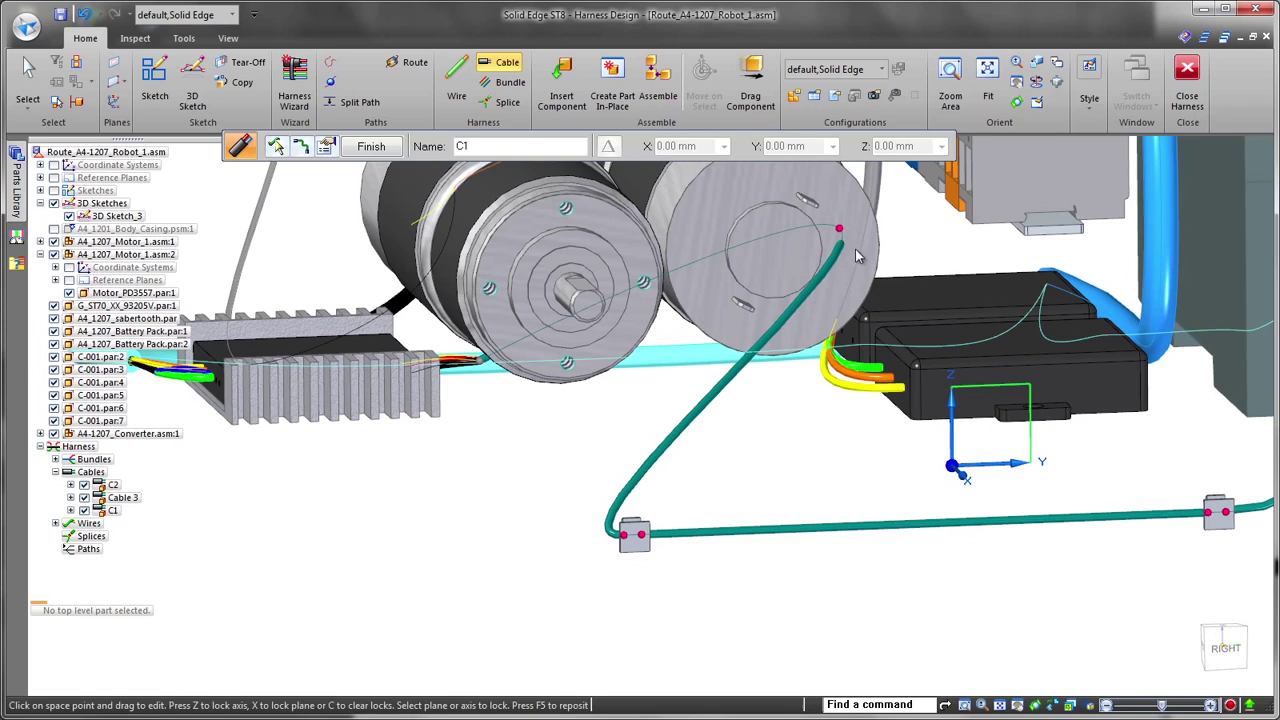
pyautogui.moveTo(843, 235); pyautogui.dragTo(656, 370)
pyautogui.moveTo(656, 370); pyautogui.dragTo(550, 606, button='middle')
pyautogui.rightClick(614, 557)
pyautogui.press('Escape')
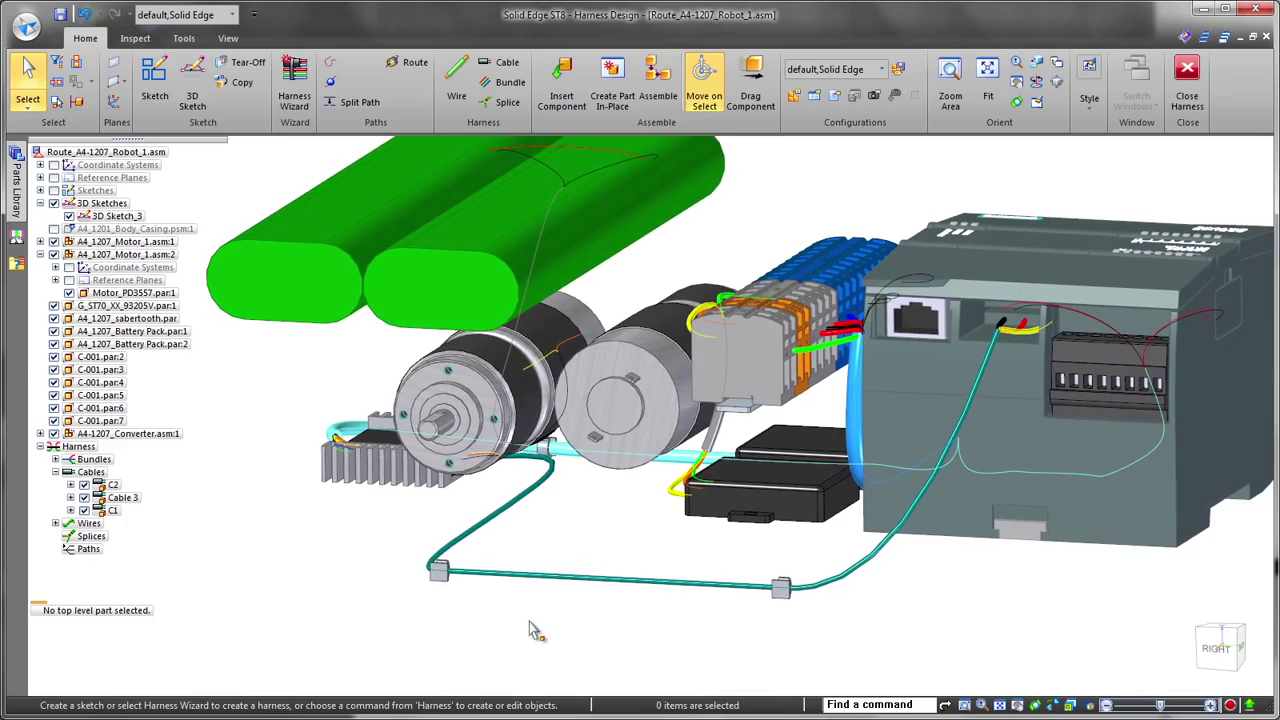
# Split the teal cable's path at a point about midway between the two clips.
pyautogui.click(359, 102)
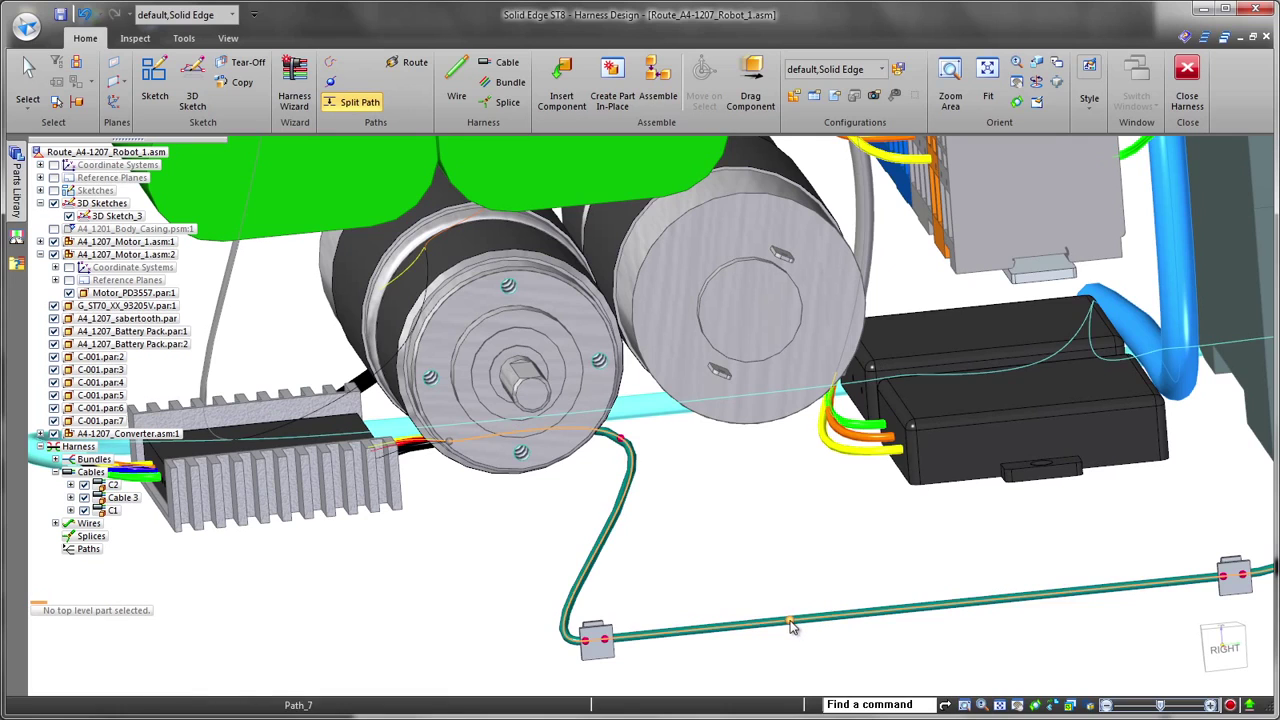
pyautogui.click(790, 622)
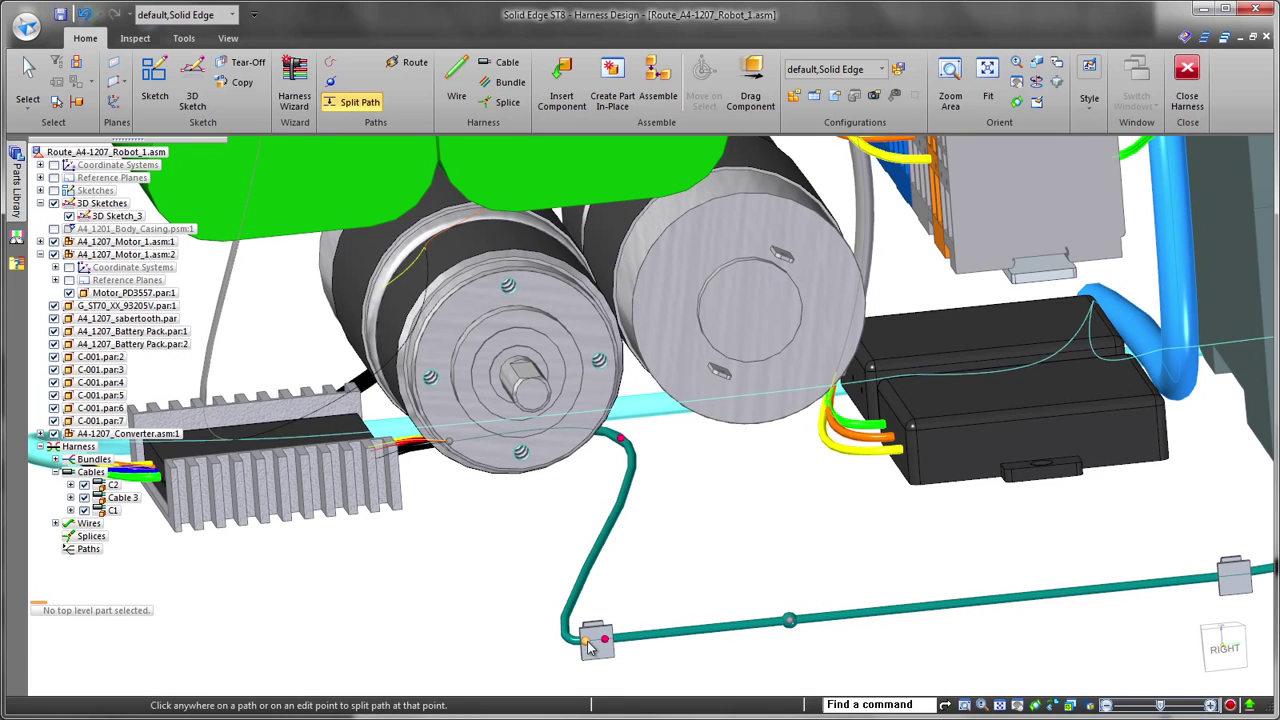
pyautogui.press('Escape')
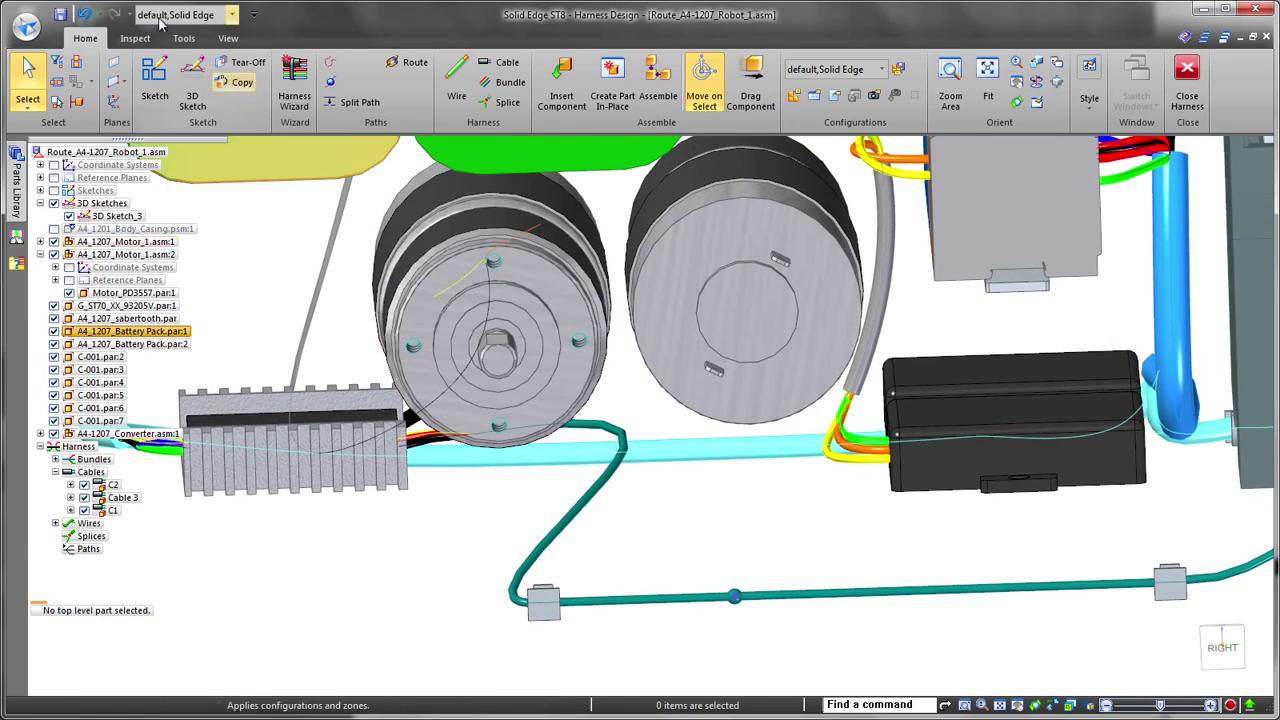
# Draw a harness path from the cable's split point up to the face of the motor with the terminal tabs.
pyautogui.click(330, 63)
pyautogui.click(1222, 645)
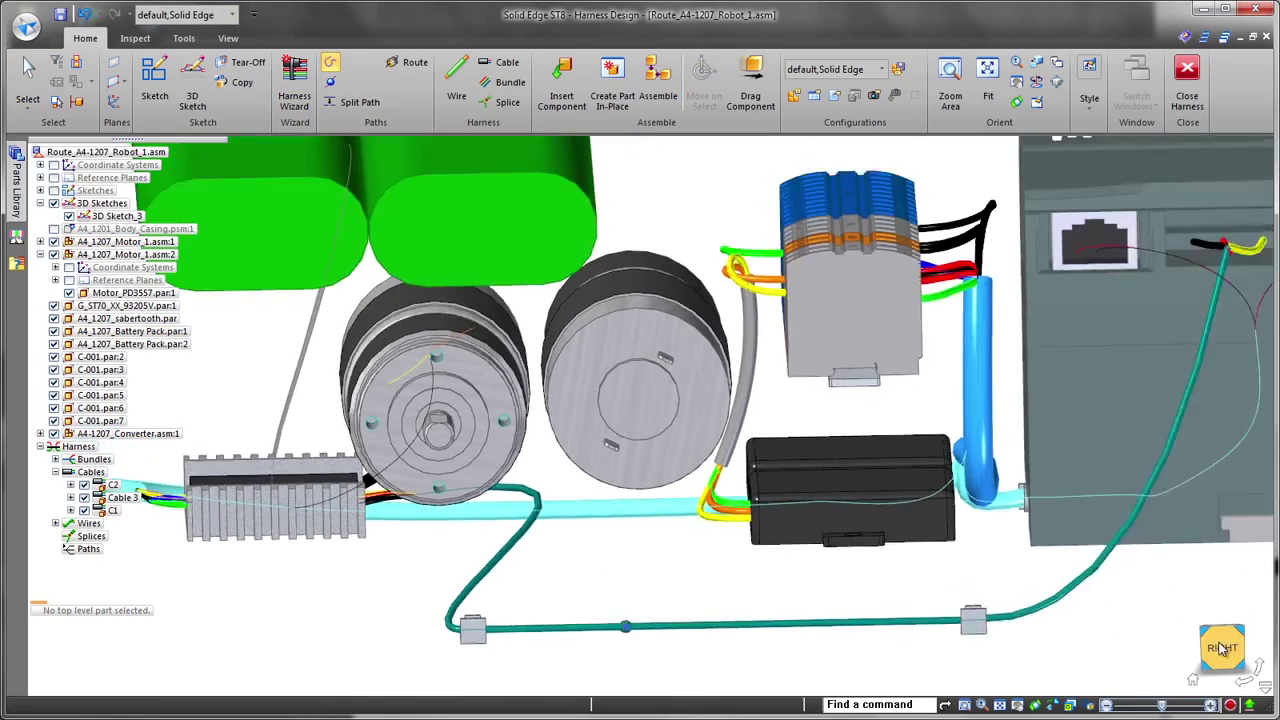
pyautogui.scroll(4, 545, 595)
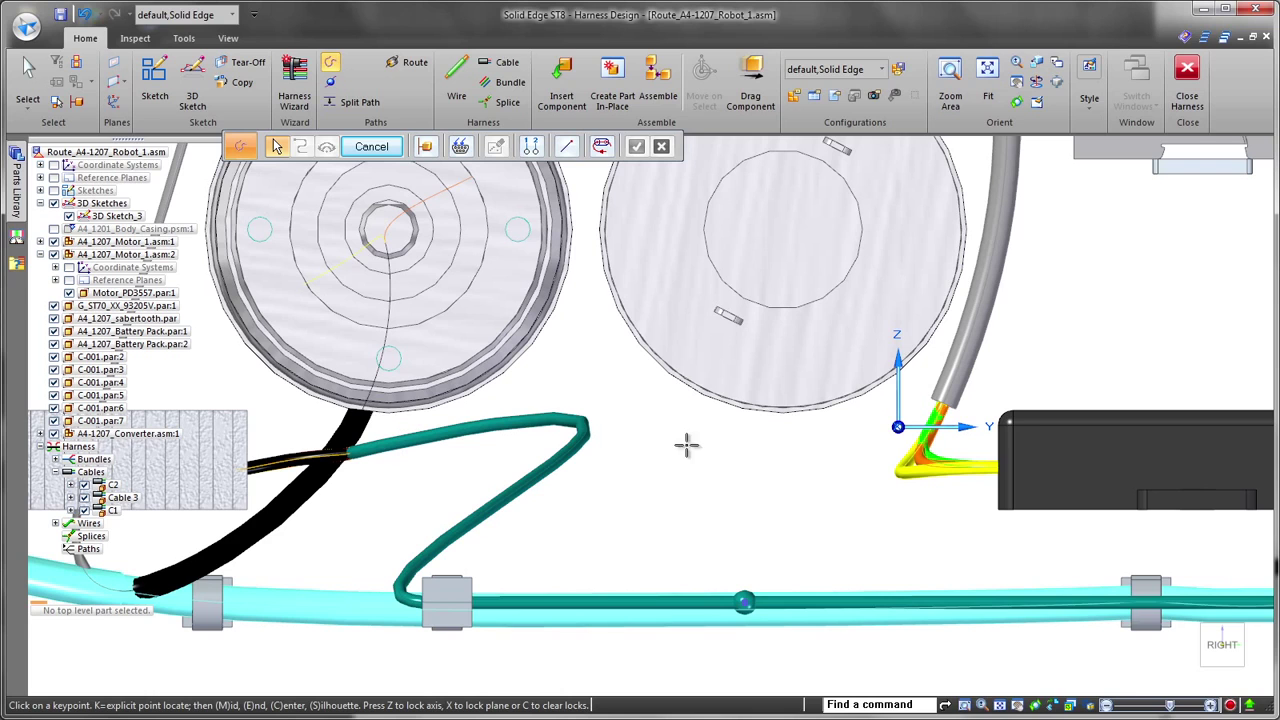
pyautogui.click(778, 540)
pyautogui.rightClick(804, 220)
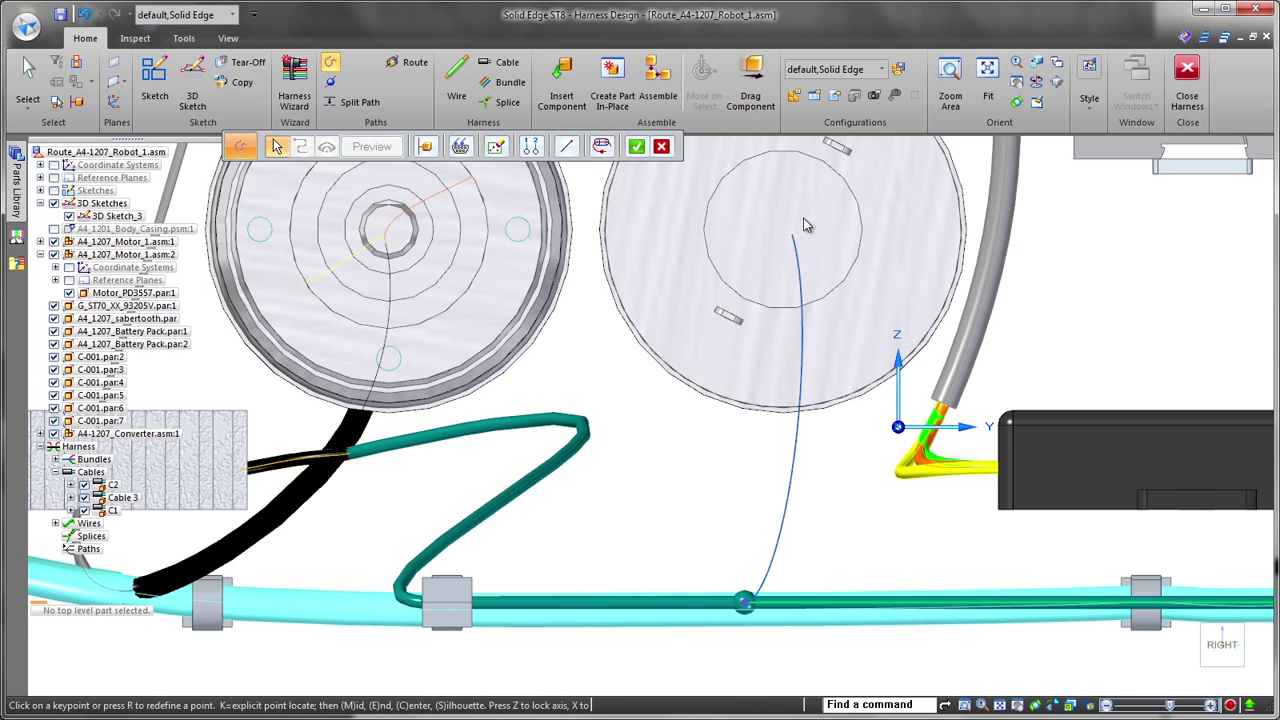
# Adjust the new path's points in the front view so that its free end reaches the motor, and finish the path.
pyautogui.moveTo(833, 521); pyautogui.dragTo(1150, 588, button='middle')
pyautogui.scroll(-2, 1150, 588)
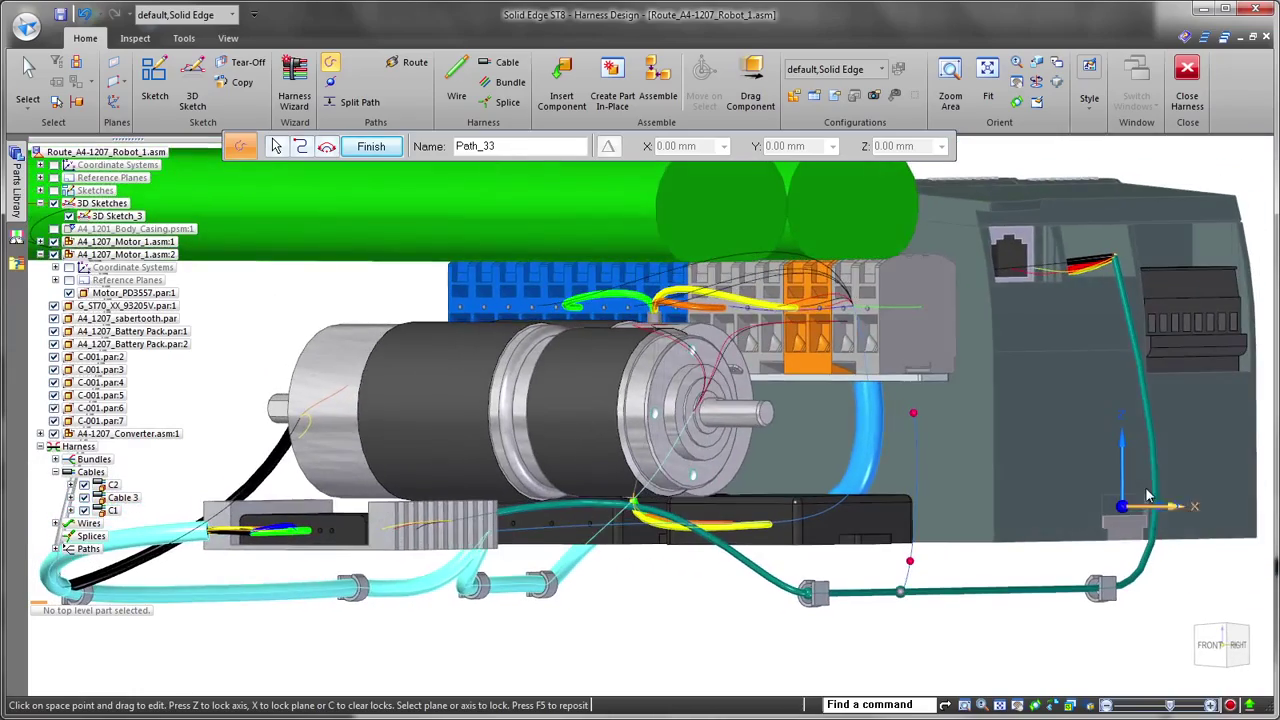
pyautogui.click(1147, 489)
pyautogui.moveTo(1040, 640); pyautogui.dragTo(1200, 655, button='middle')
pyautogui.scroll(2, 1077, 633)
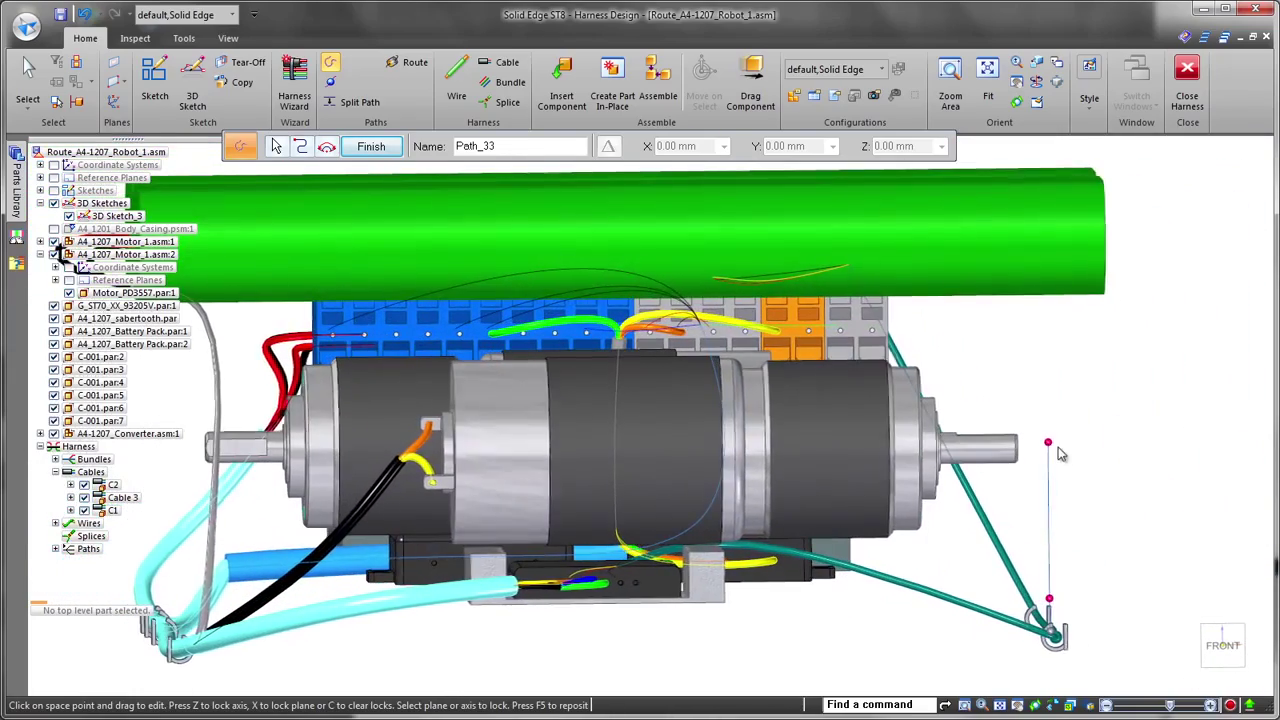
pyautogui.click(864, 458)
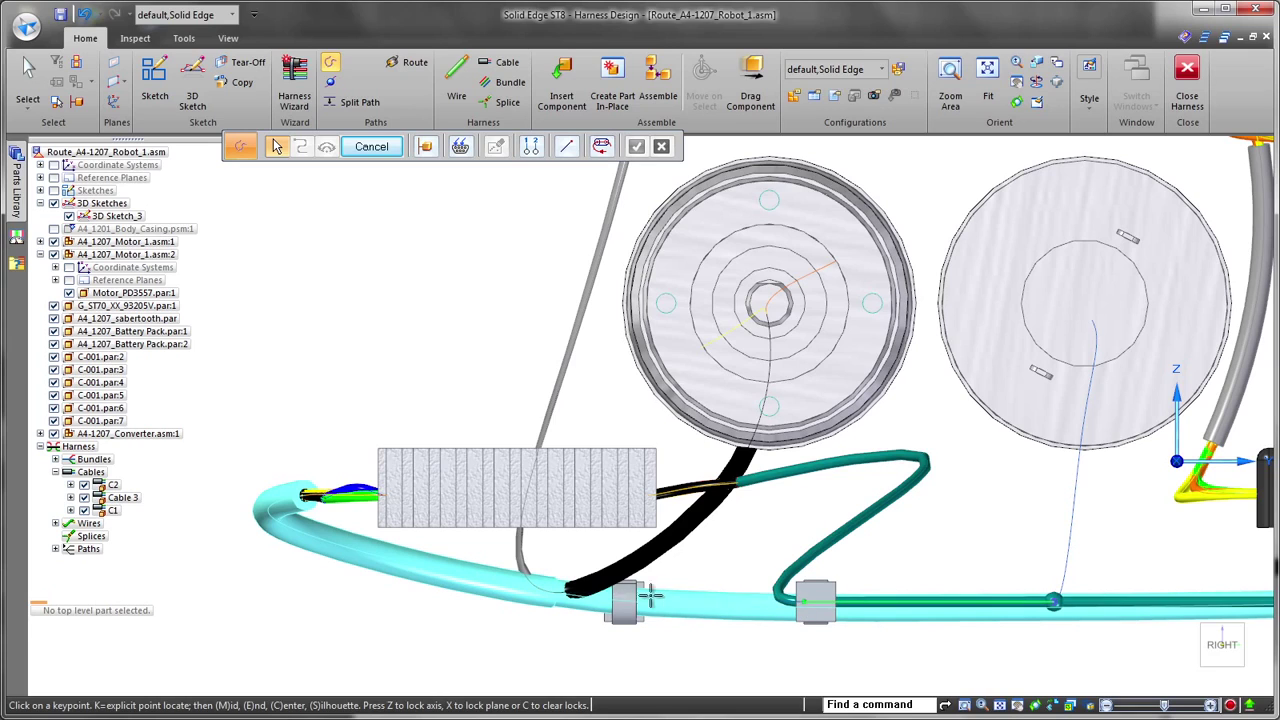
# Draw a second path from the split point past the neighbouring clip and around to the finned controller's outer side.
pyautogui.click(541, 605)
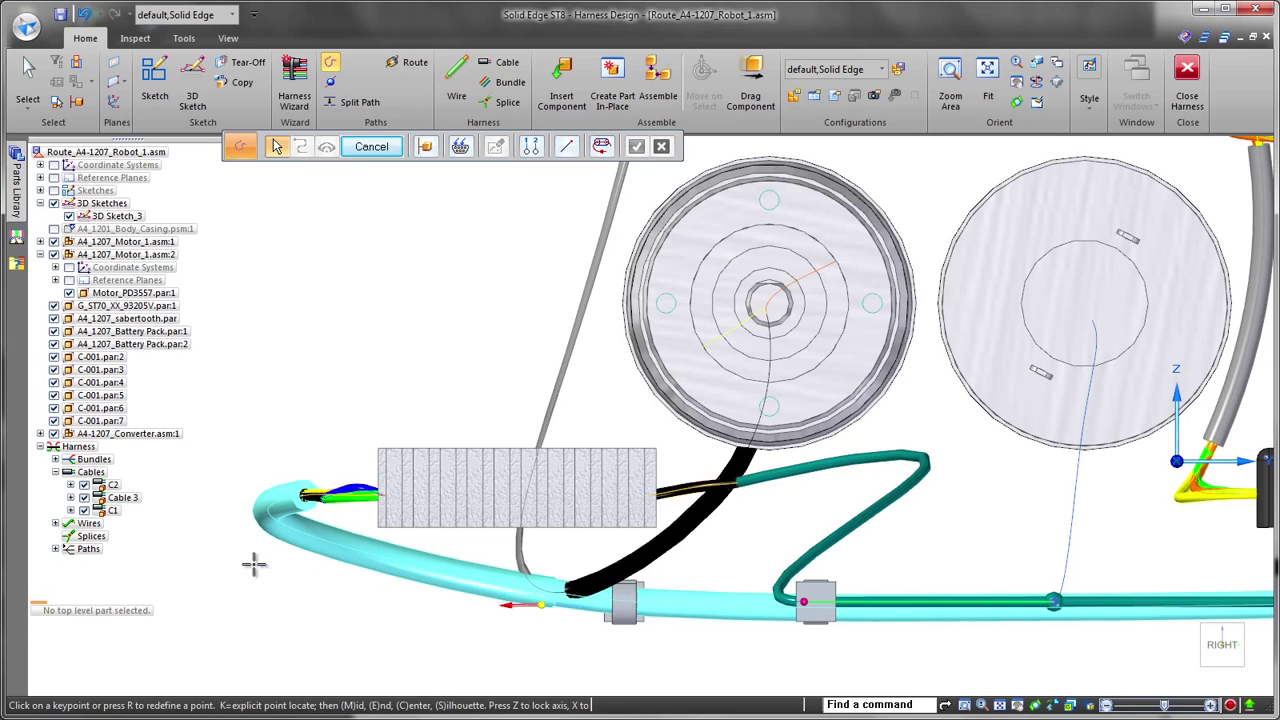
pyautogui.click(254, 564)
pyautogui.click(347, 445)
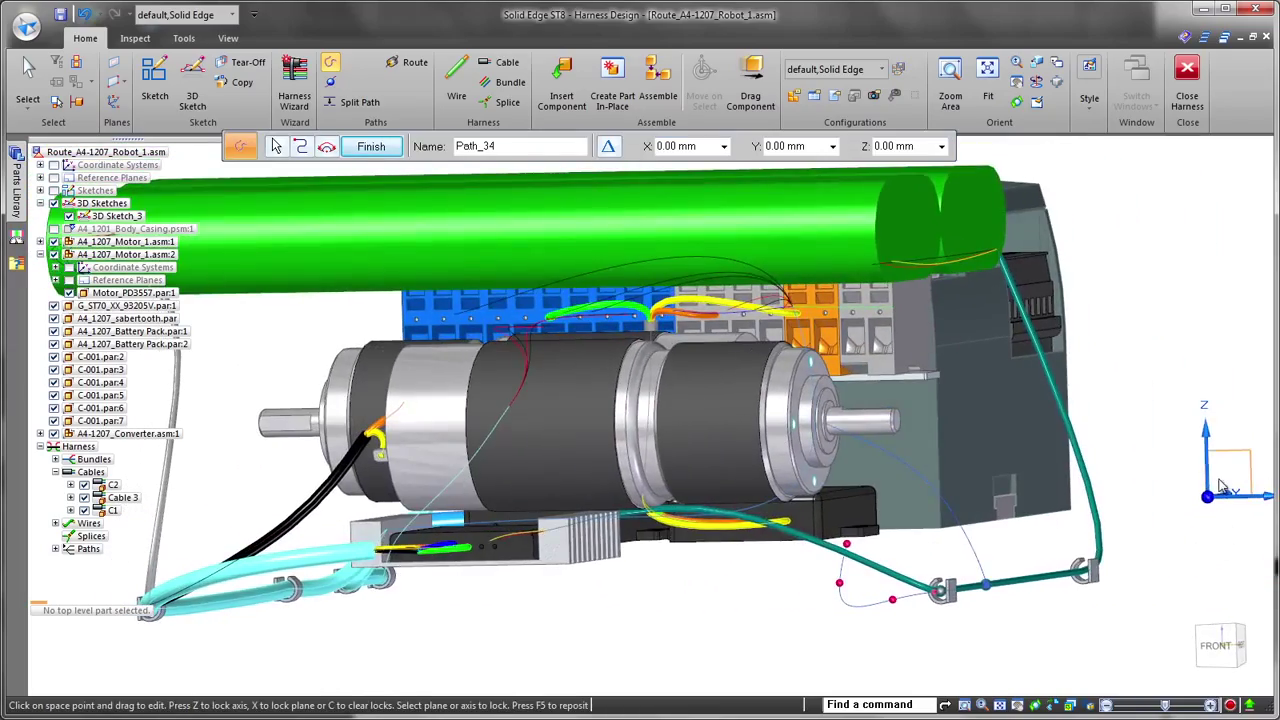
# Move the second path's points in the XZ plane so that it ends beside the finned controller, and finish the path.
pyautogui.click(1228, 484)
pyautogui.hotkey('ctrl', 'f')
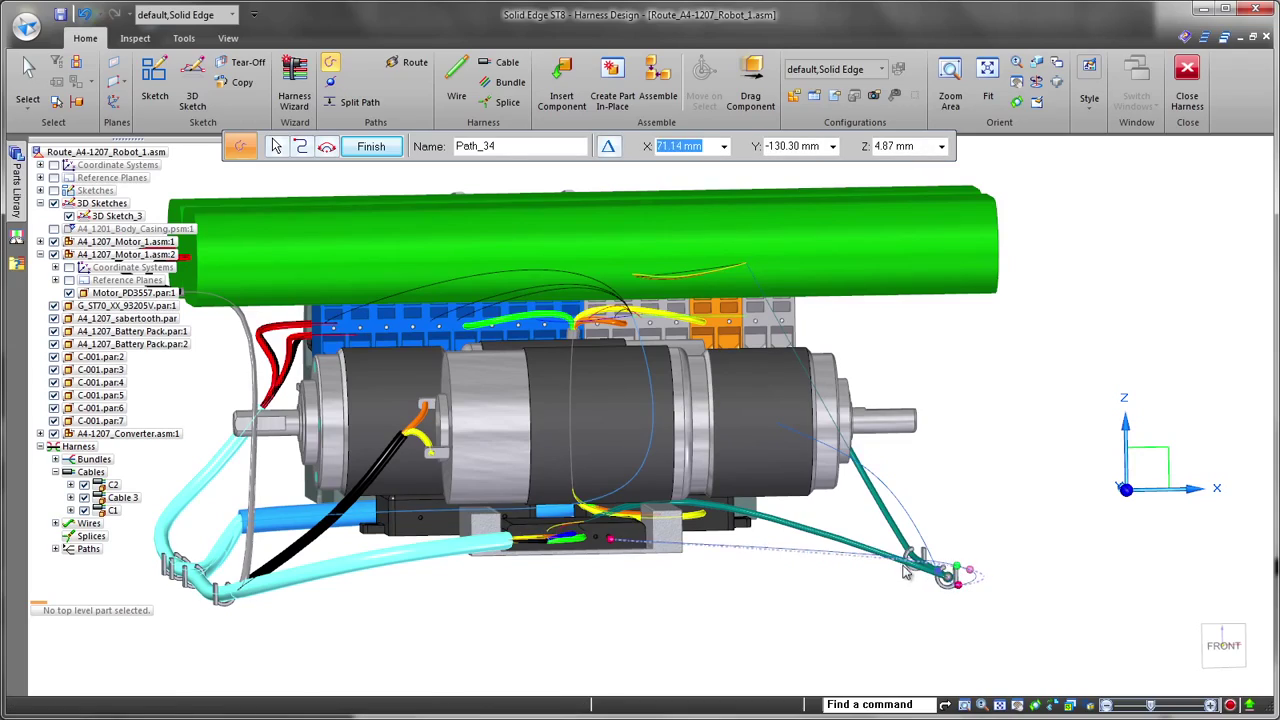
pyautogui.moveTo(772, 601); pyautogui.dragTo(665, 667, button='middle')
pyautogui.rightClick(267, 630)
pyautogui.press('Escape')
# Start a wire and show the connector information for the terminals of the motor beside the converter boxes.
pyautogui.scroll(5, 666, 669)
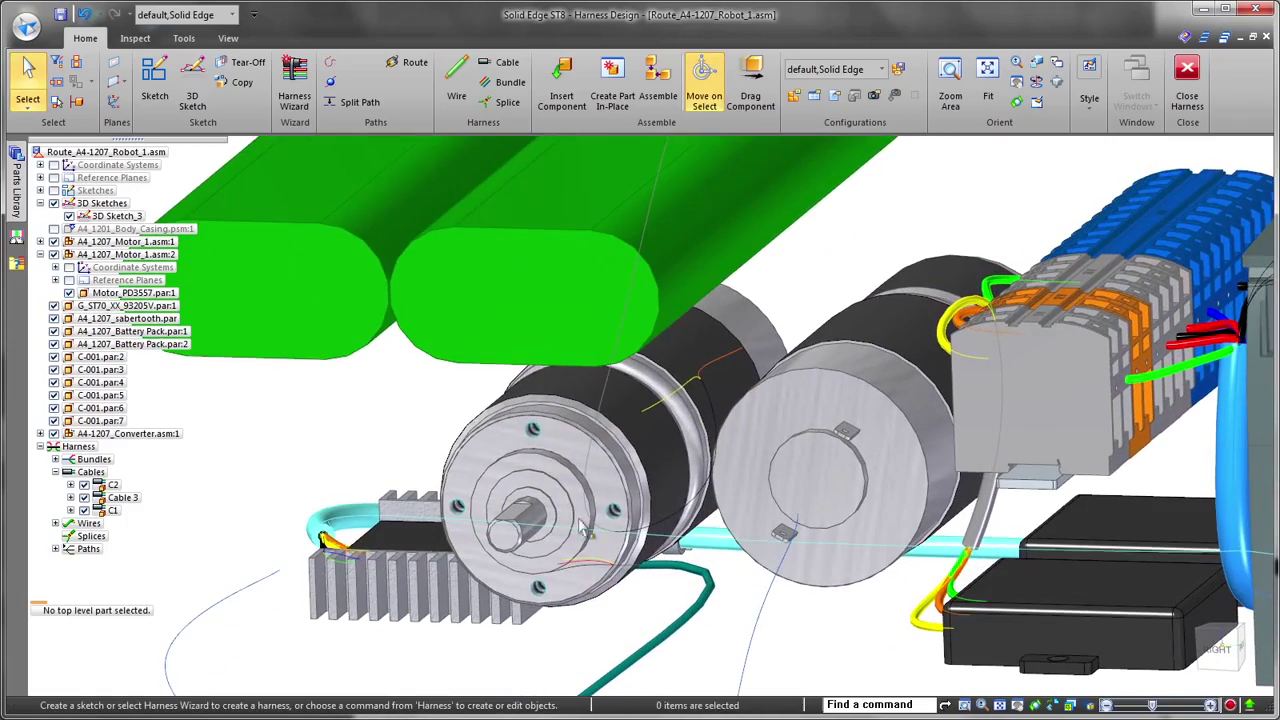
pyautogui.click(457, 84)
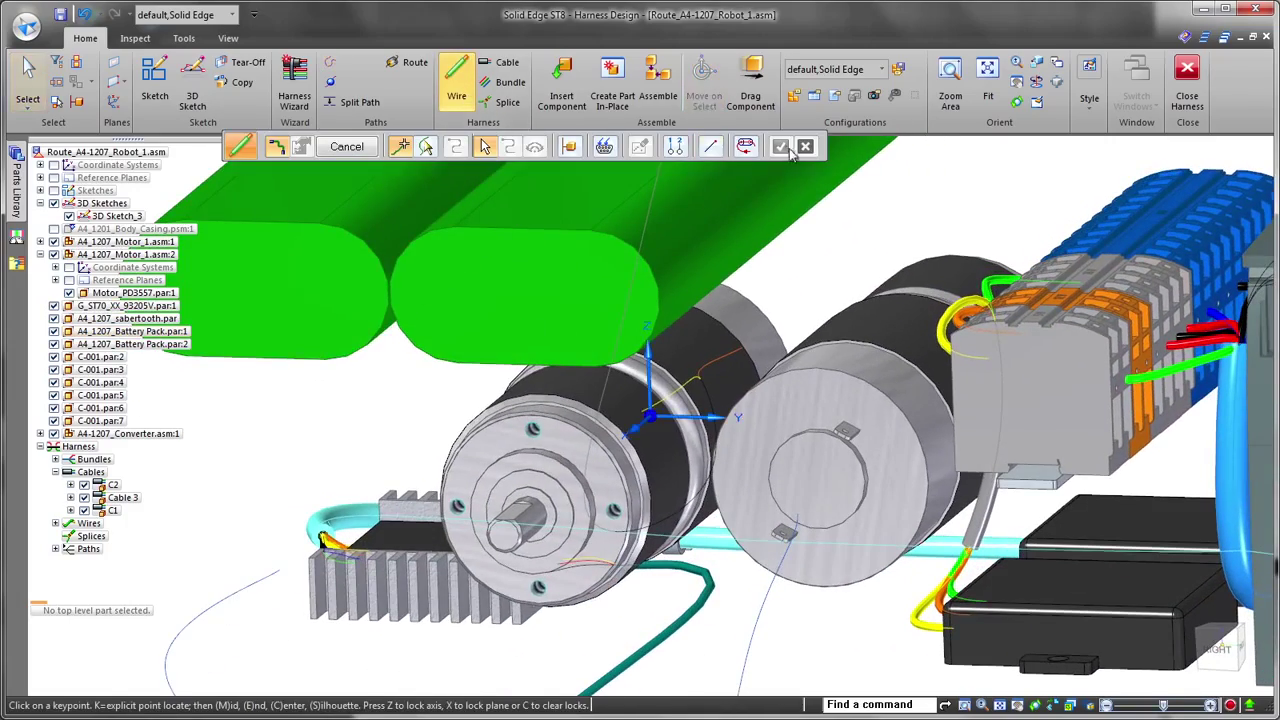
pyautogui.scroll(2, 960, 182)
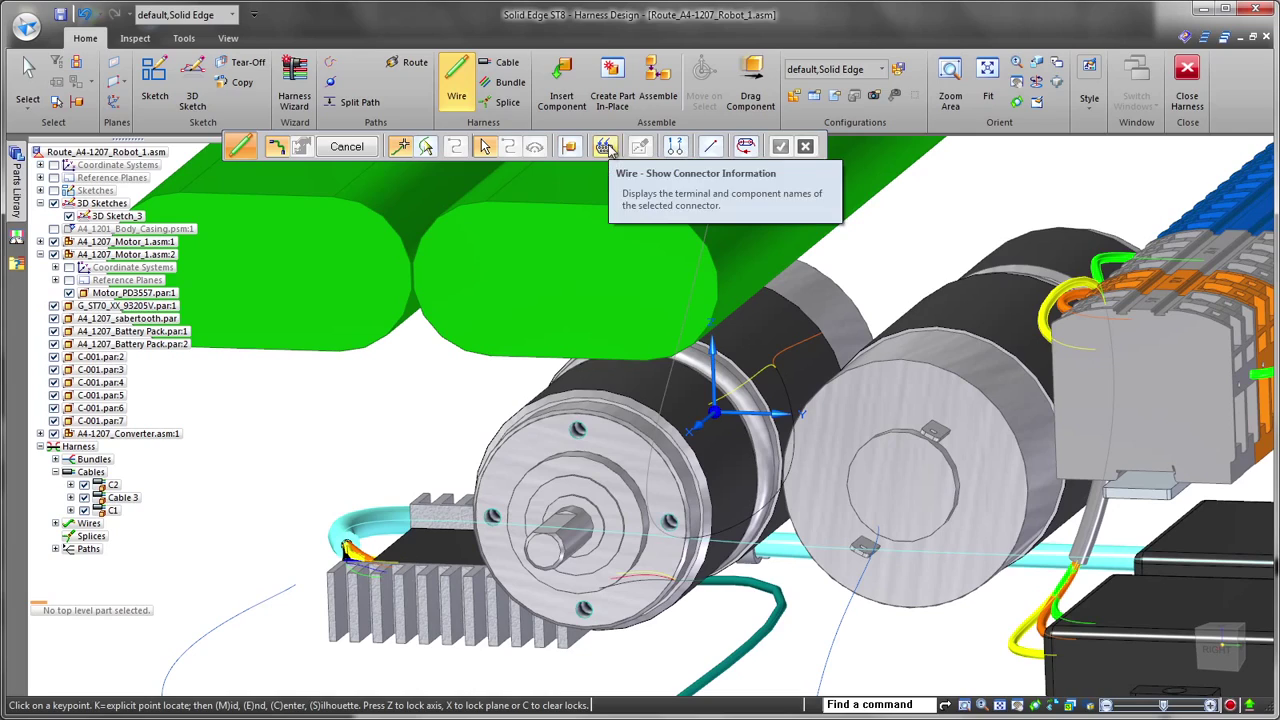
pyautogui.click(605, 147)
pyautogui.click(963, 542)
pyautogui.scroll(3, 945, 668)
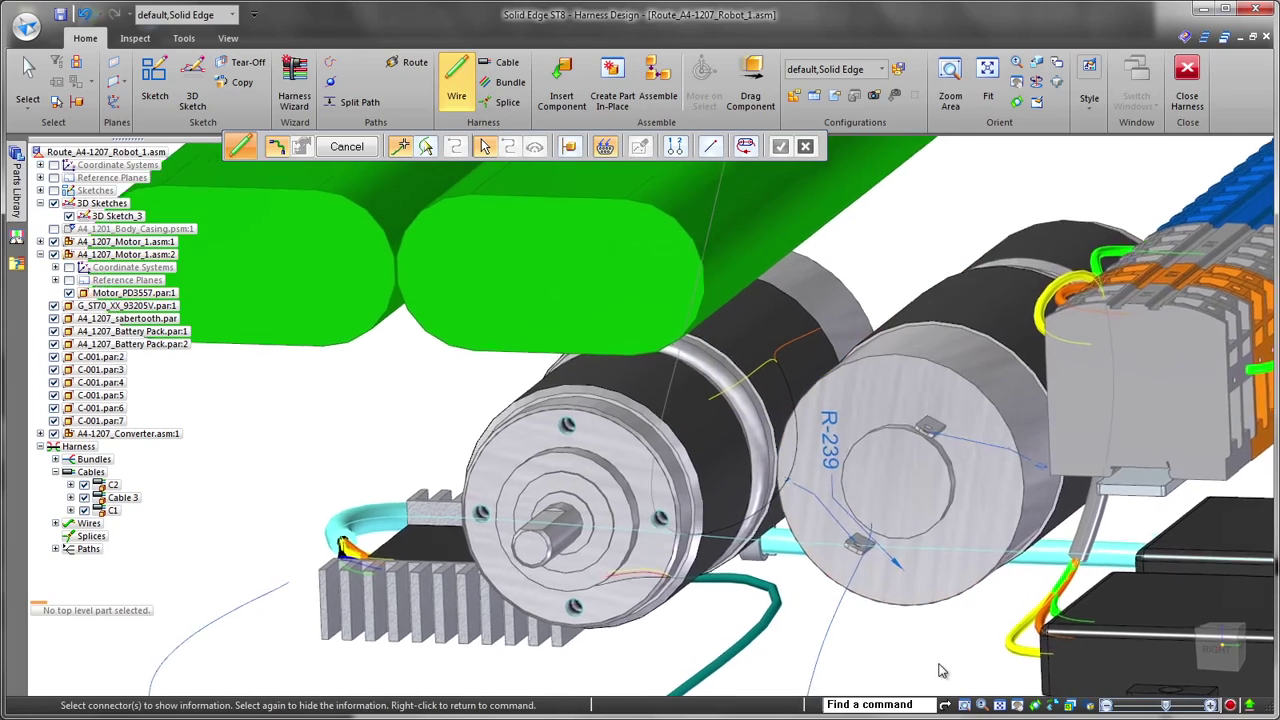
pyautogui.rightClick(903, 640)
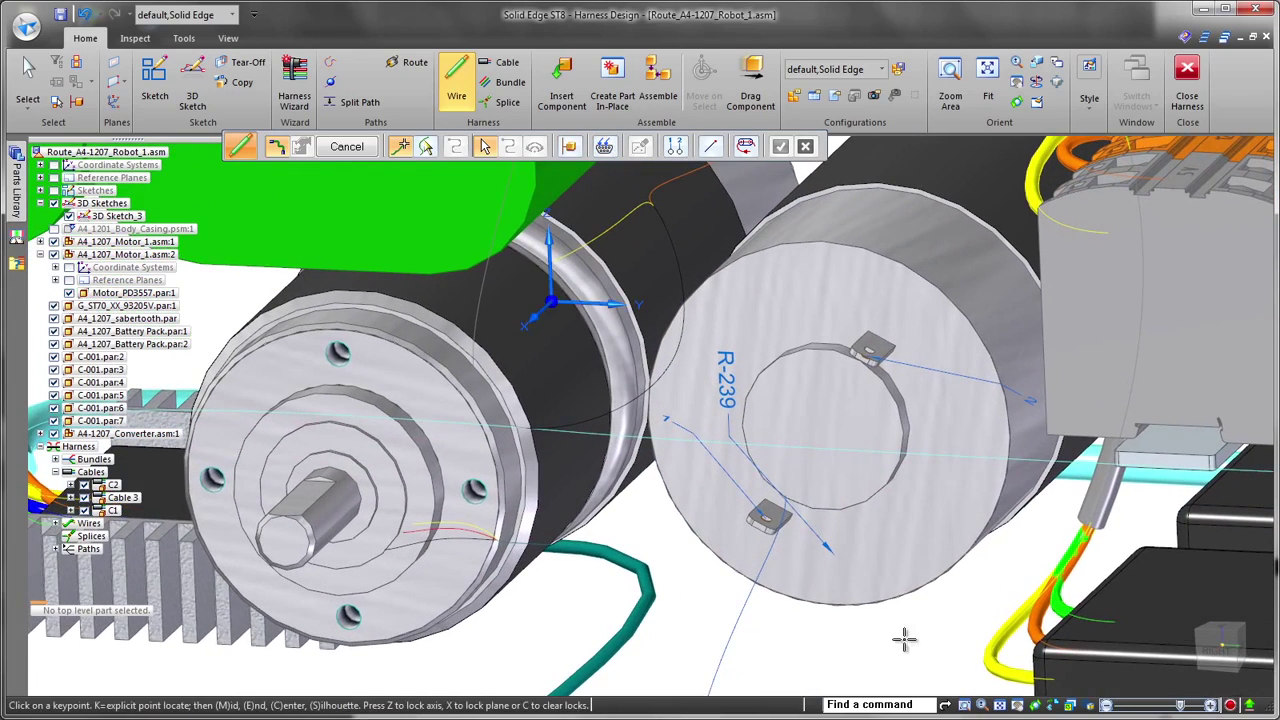
# Create a yellow wire from the motor's lower terminal to the finned controller's connection hole next to the green wire.
pyautogui.click(677, 148)
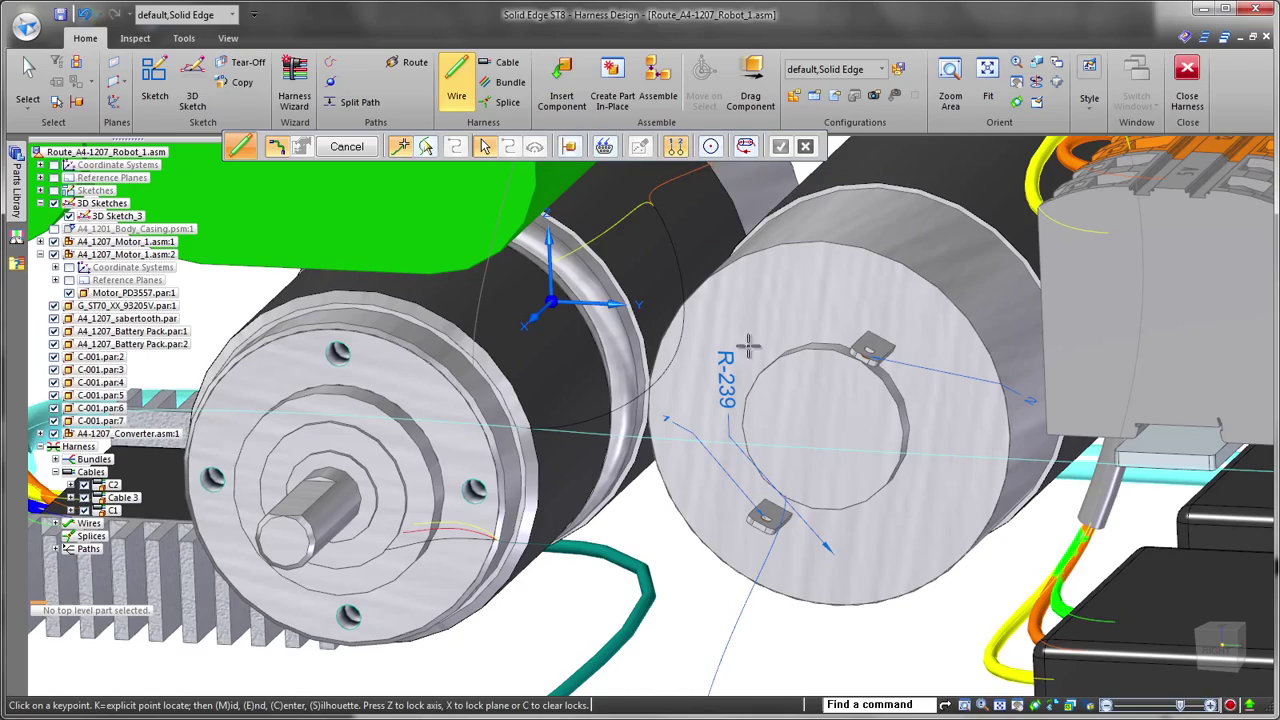
pyautogui.click(766, 517)
pyautogui.scroll(-3, 768, 517)
pyautogui.moveTo(768, 517); pyautogui.dragTo(632, 512, button='middle')
pyautogui.scroll(3, 697, 554)
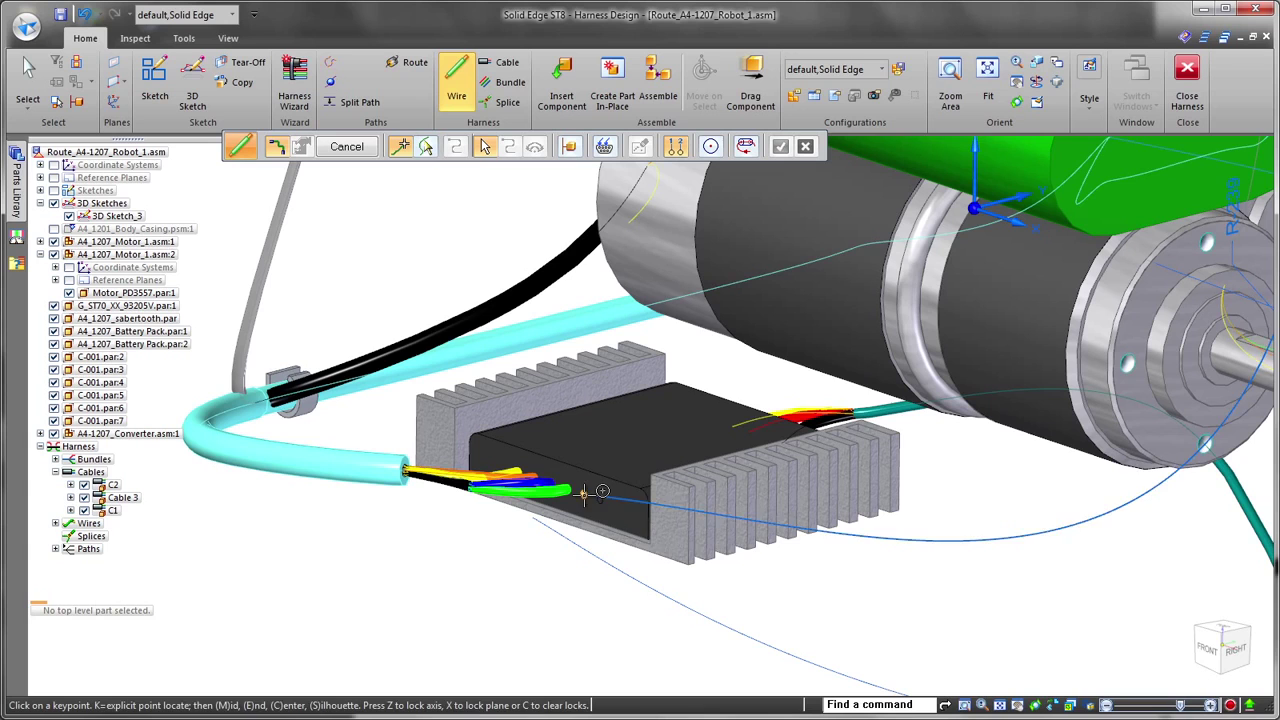
pyautogui.click(602, 491)
pyautogui.click(587, 493)
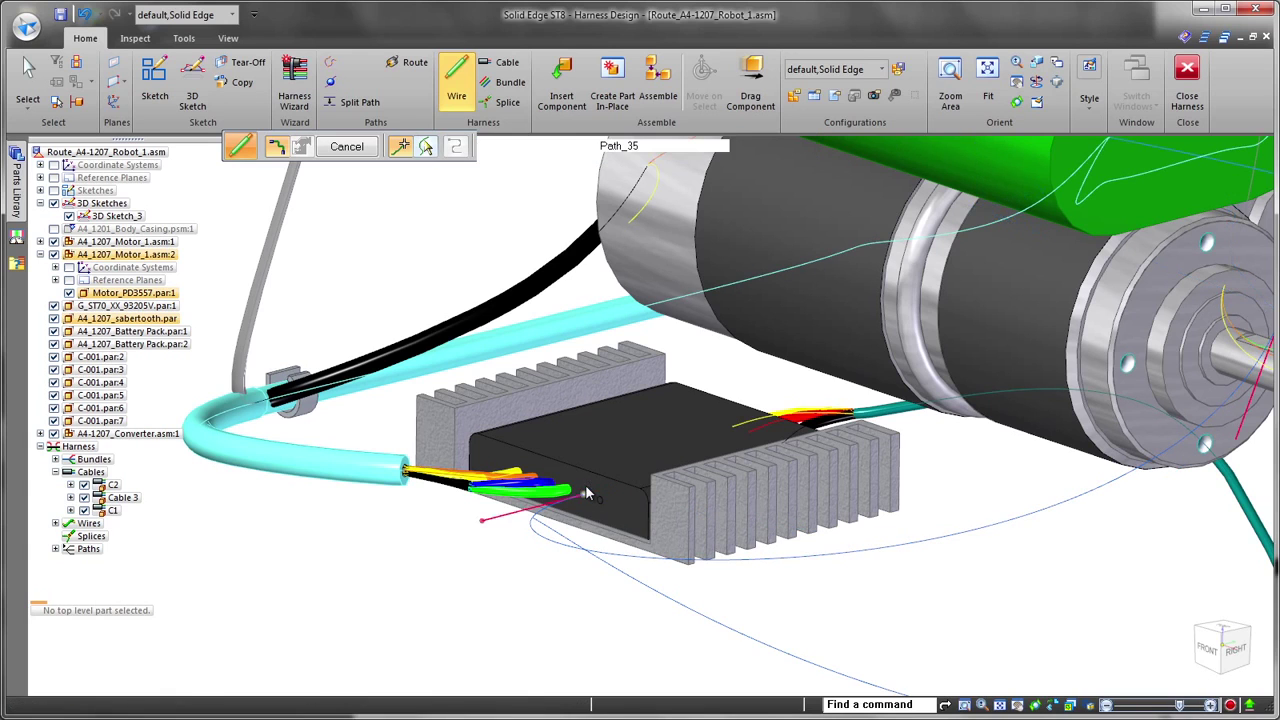
pyautogui.rightClick(825, 626)
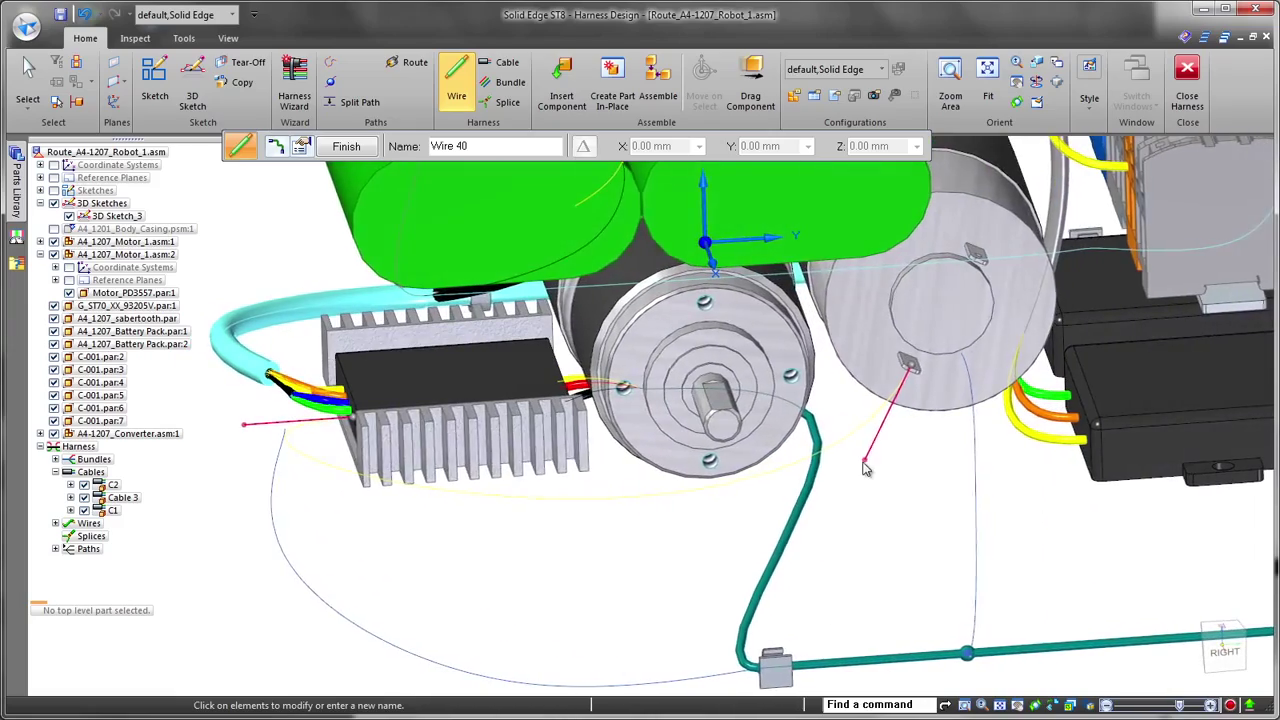
pyautogui.press('Return')
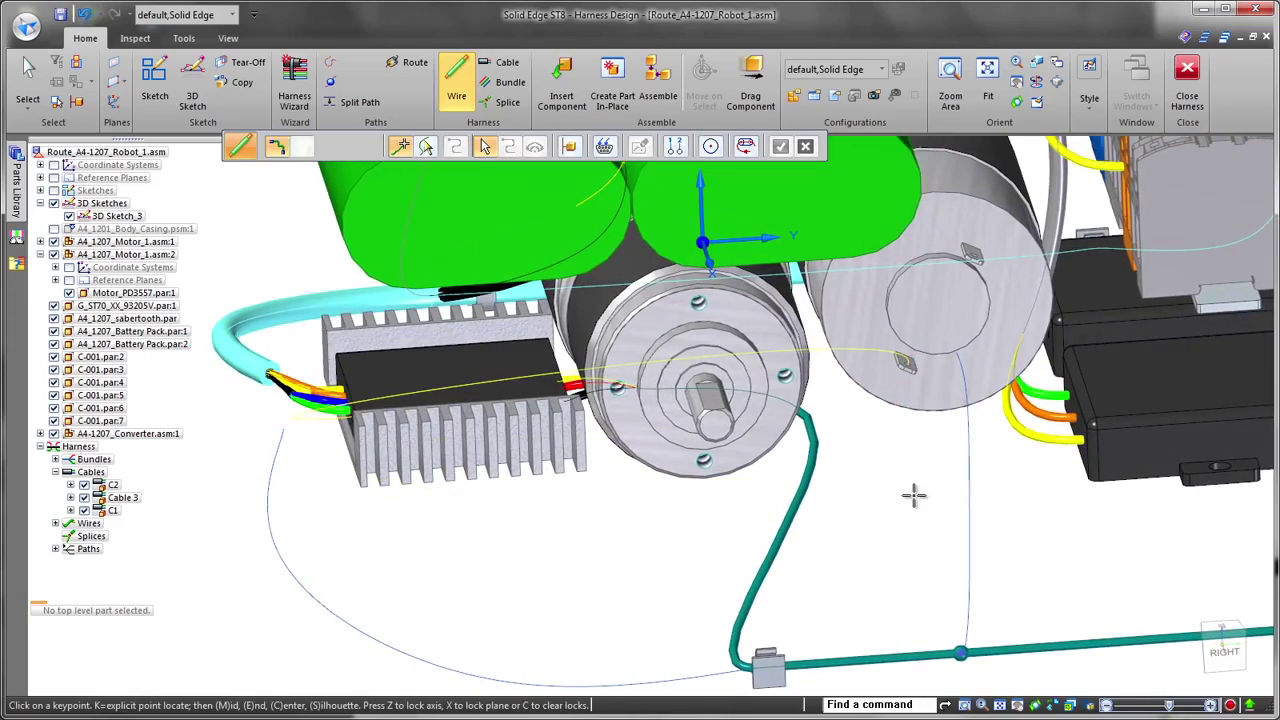
# Route a second wire, in red, from the motor's upper terminal to the remaining hole on the finned controller's end face.
pyautogui.scroll(3, 914, 494)
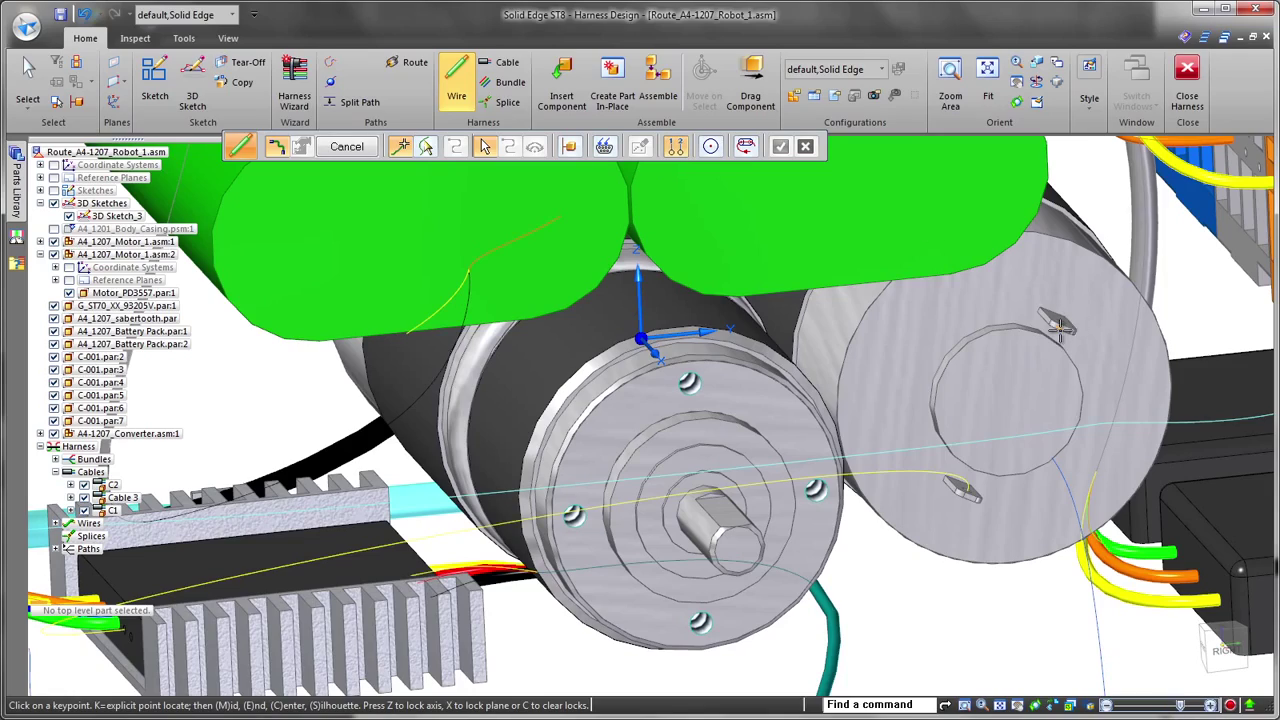
pyautogui.click(1060, 330)
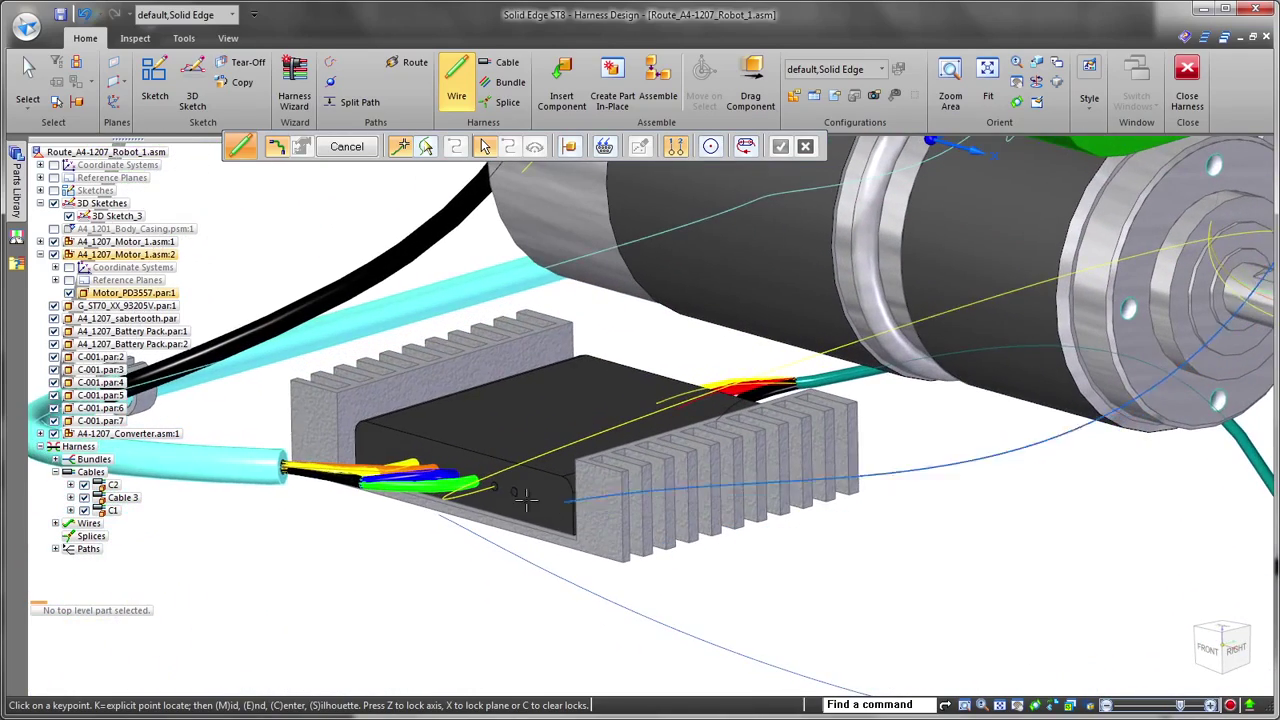
pyautogui.click(514, 491)
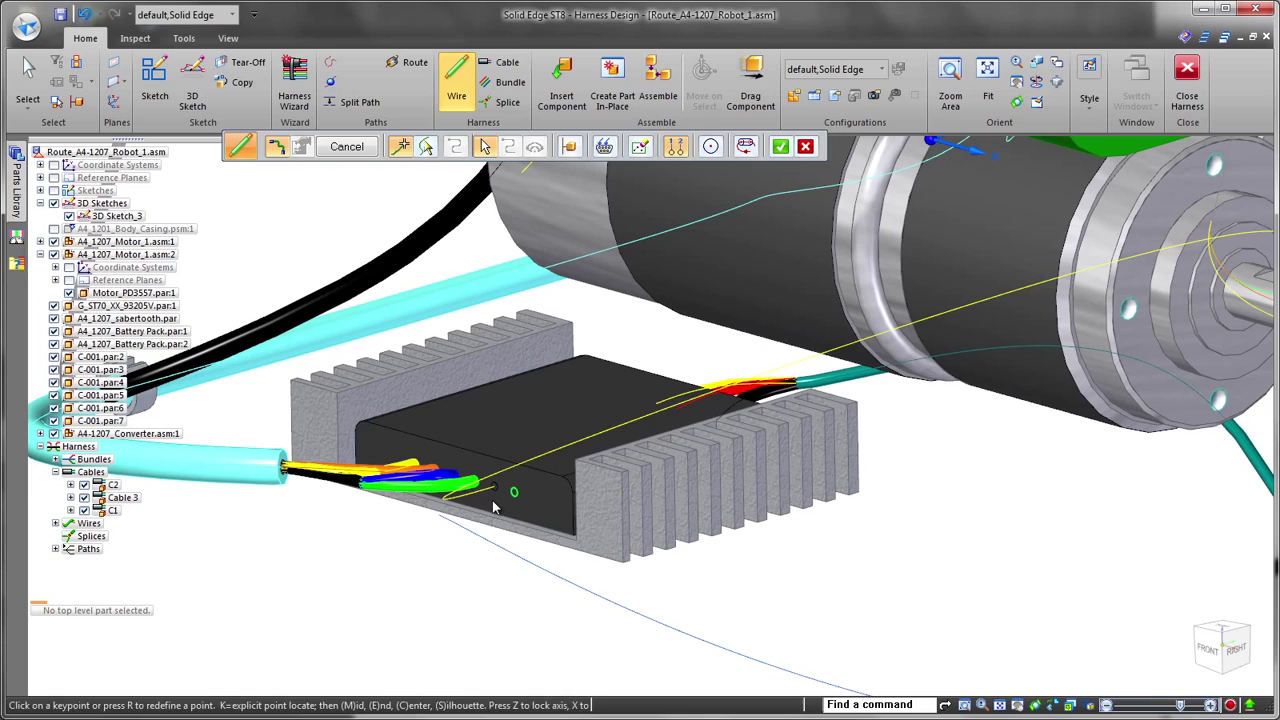
pyautogui.rightClick(493, 507)
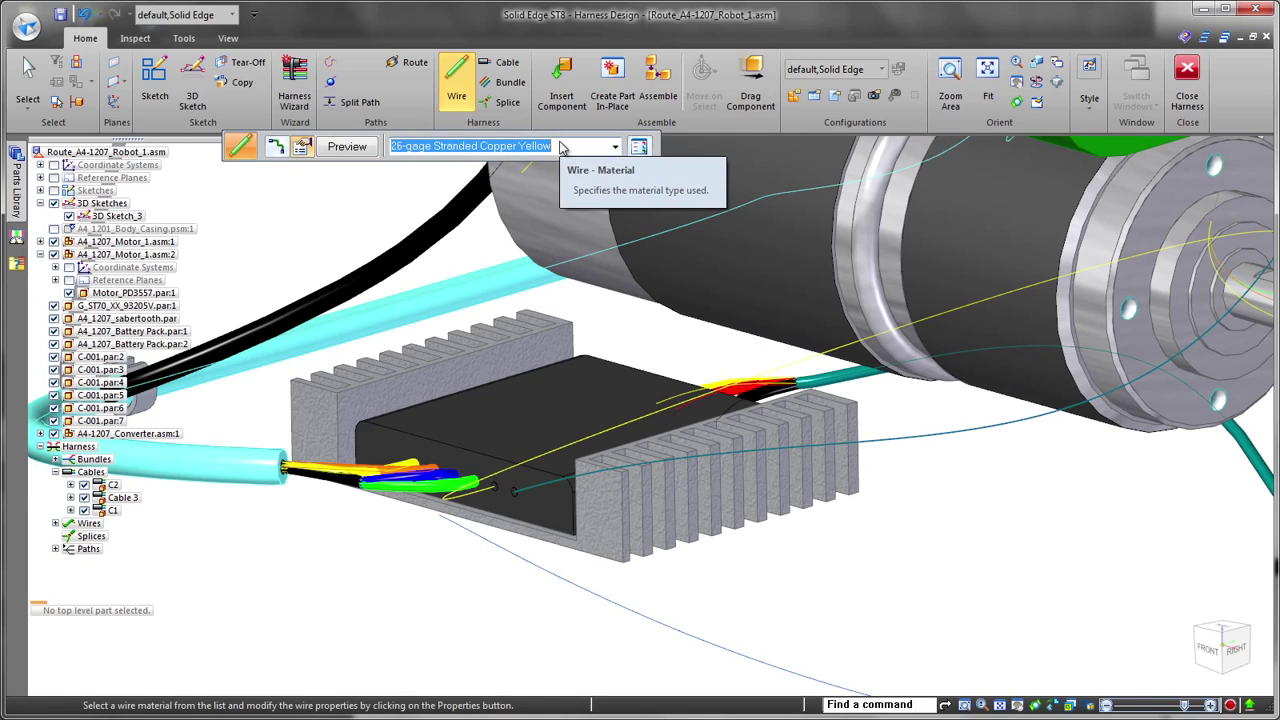
pyautogui.rightClick(523, 459)
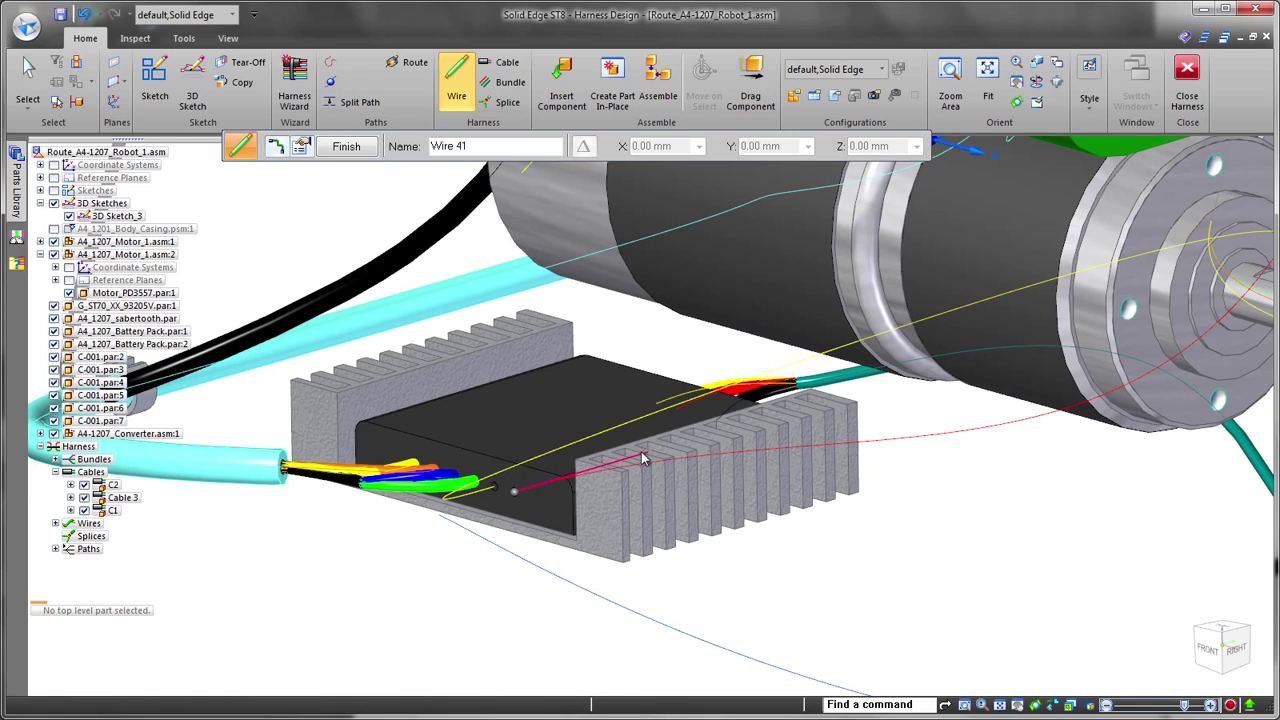
# Reshape the red wire by moving its tangent handle at the motor's upper terminal close to the tab, and finish the wire.
pyautogui.moveTo(860, 543); pyautogui.dragTo(650, 490, button='middle')
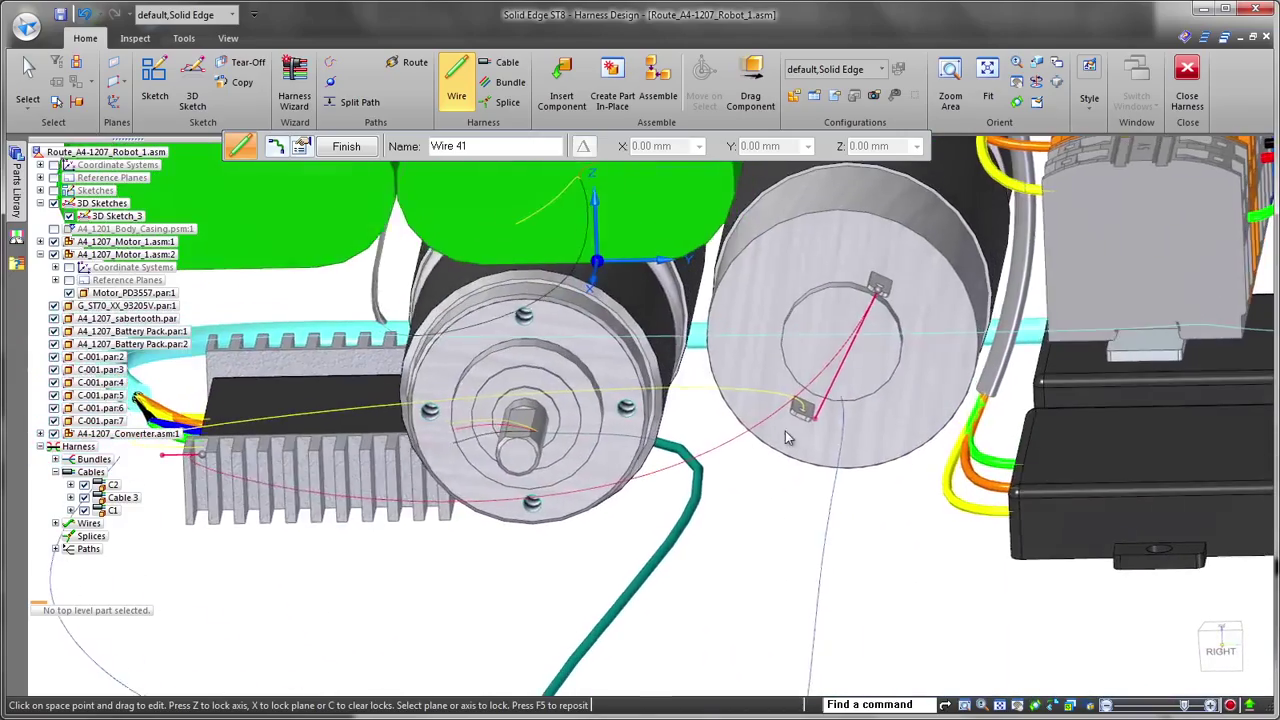
pyautogui.moveTo(812, 421); pyautogui.dragTo(868, 304)
pyautogui.moveTo(762, 562); pyautogui.dragTo(838, 576, button='middle')
pyautogui.scroll(-1, 838, 576)
pyautogui.rightClick(838, 576)
pyautogui.press('Escape')
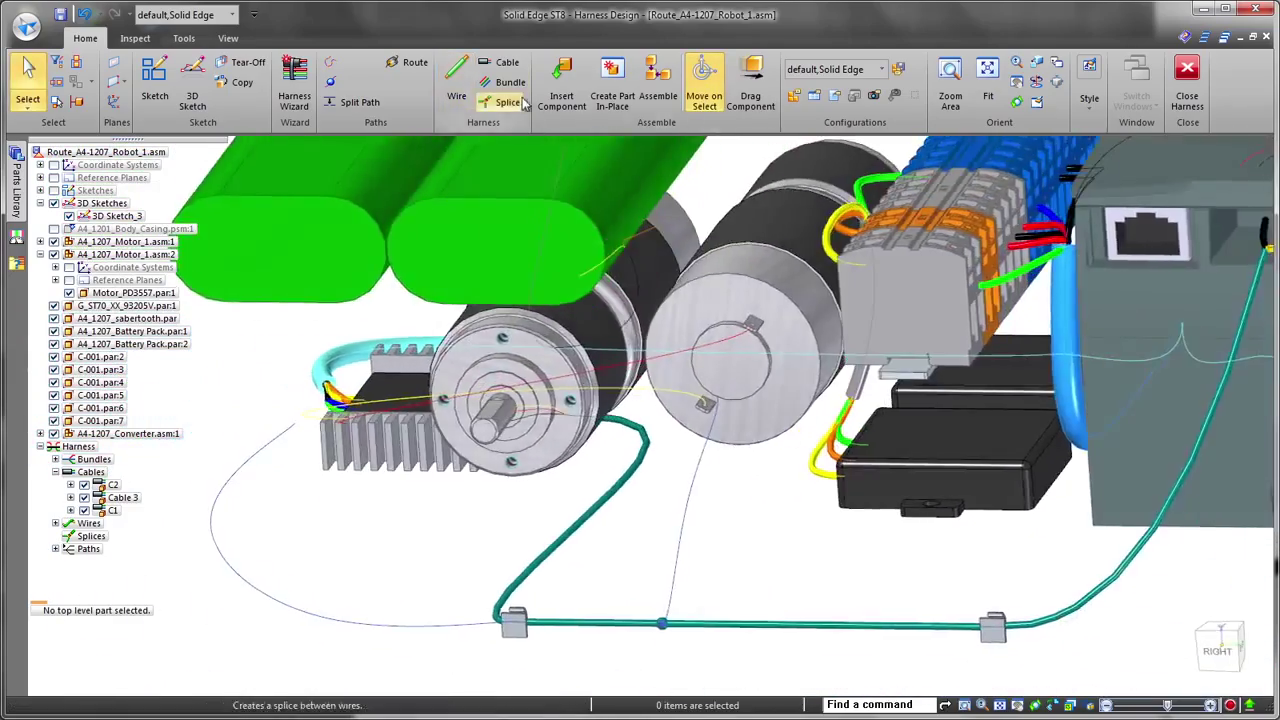
# Bundle the yellow and red motor wires along the motor branch, the clip run and the controller branch paths.
pyautogui.click(510, 82)
pyautogui.scroll(5, 707, 287)
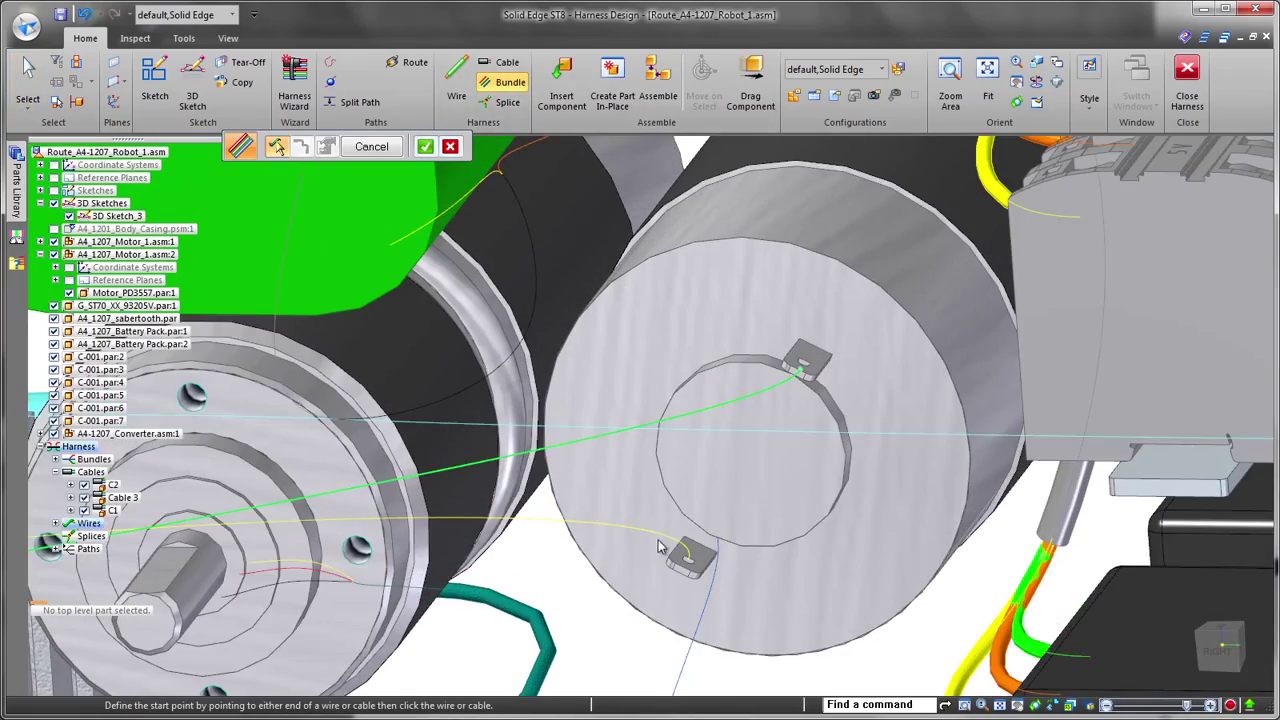
pyautogui.click(658, 533)
pyautogui.moveTo(664, 646); pyautogui.dragTo(646, 533, button='middle')
pyautogui.scroll(-1, 646, 533)
pyautogui.rightClick(646, 533)
pyautogui.click(706, 375)
pyautogui.scroll(-3, 707, 376)
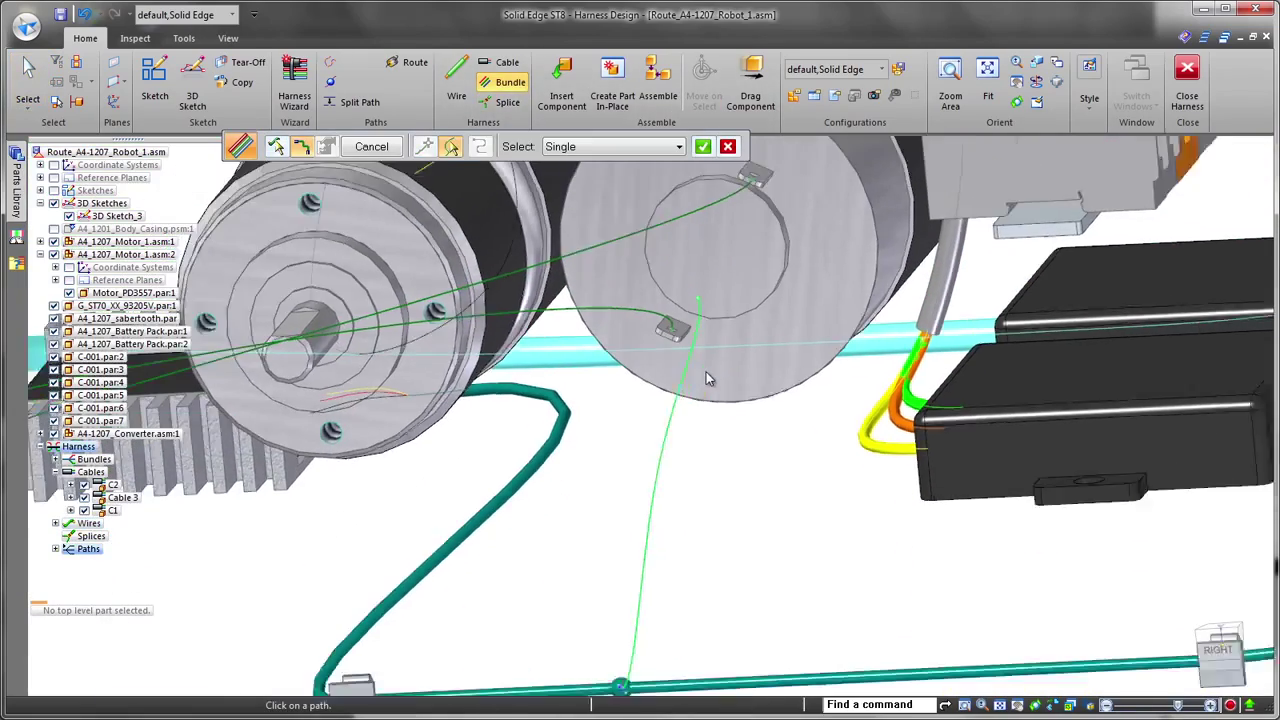
pyautogui.click(338, 586)
pyautogui.scroll(-2, 649, 651)
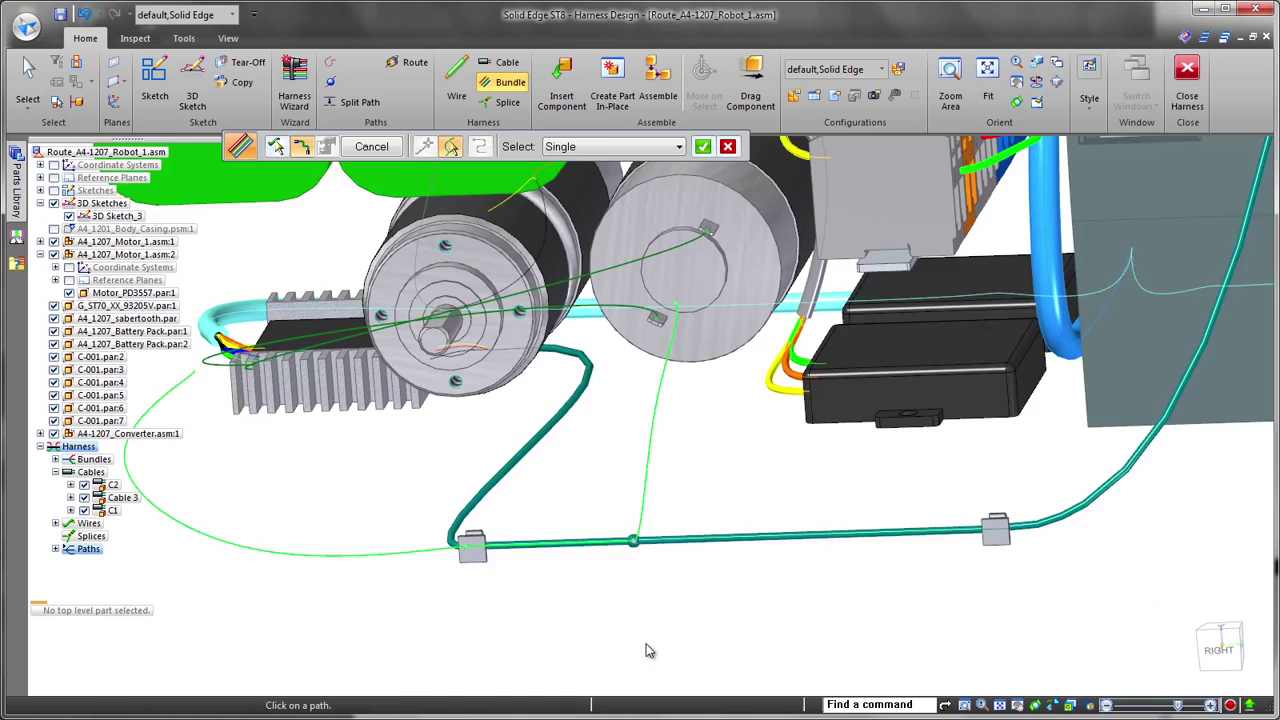
pyautogui.rightClick(411, 637)
# Set the bundle's colour to Dk Gray and finish the bundle.
pyautogui.click(663, 147)
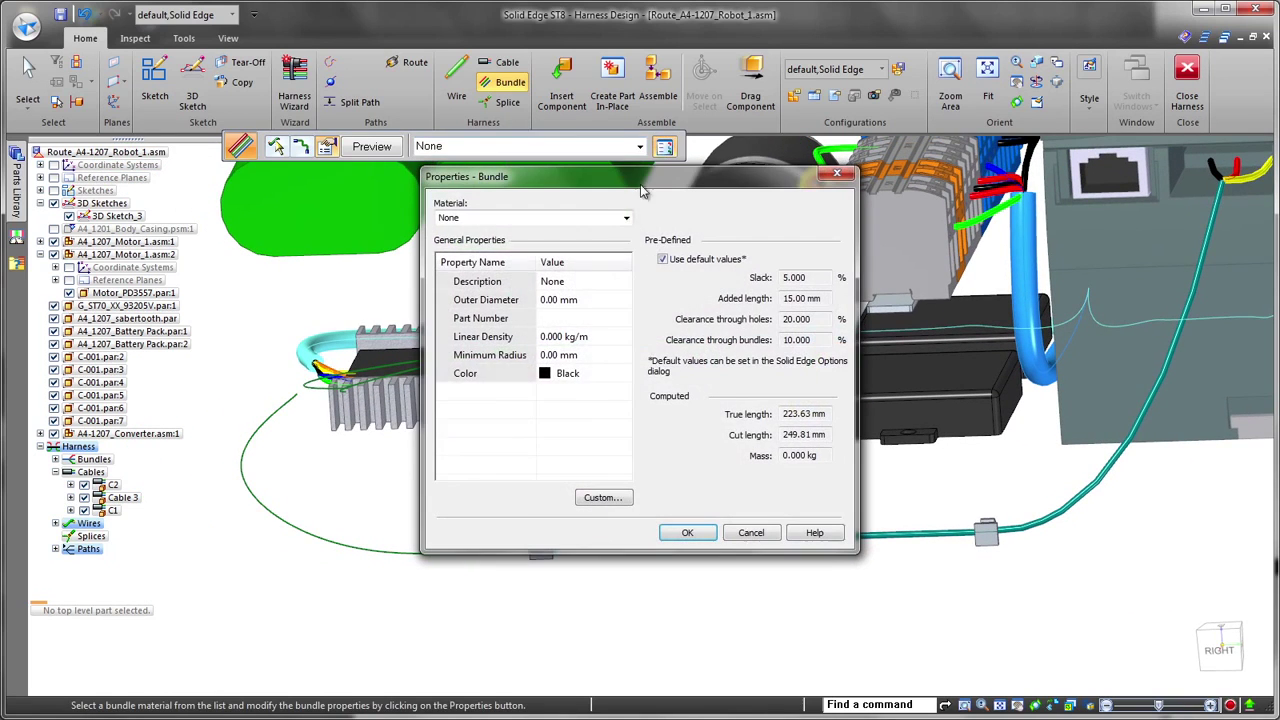
pyautogui.click(623, 374)
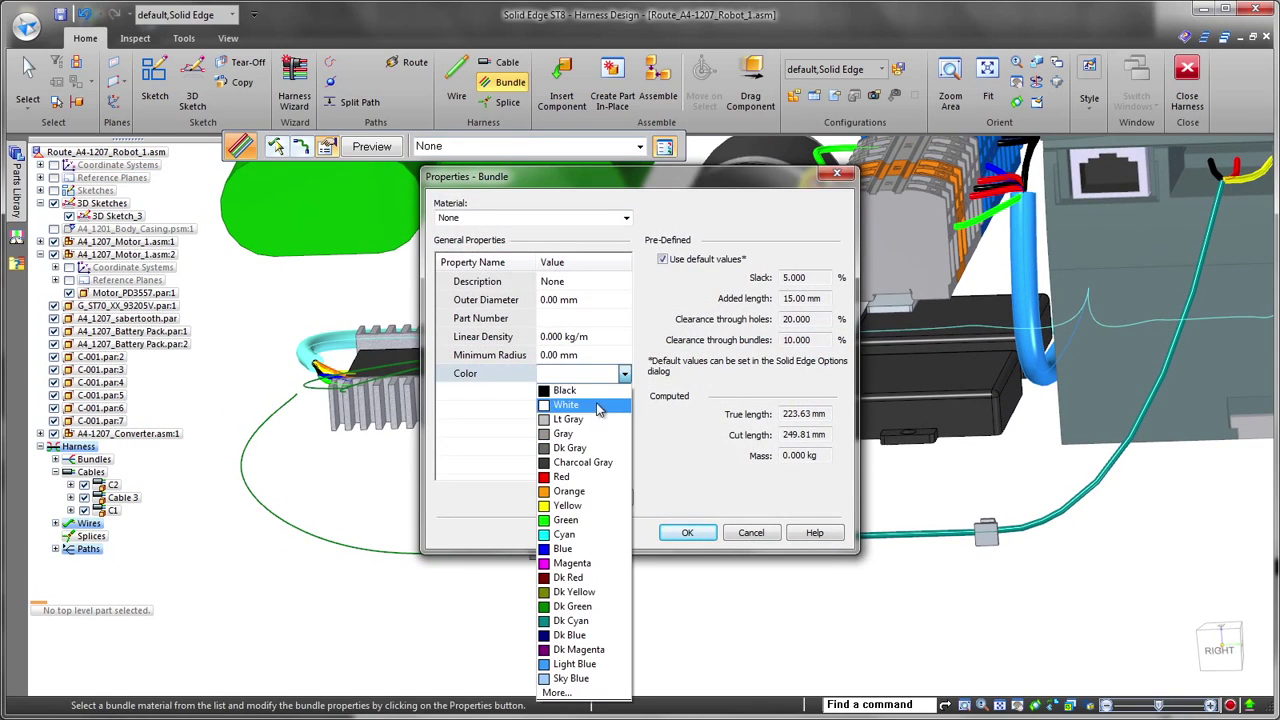
pyautogui.click(578, 449)
pyautogui.click(687, 532)
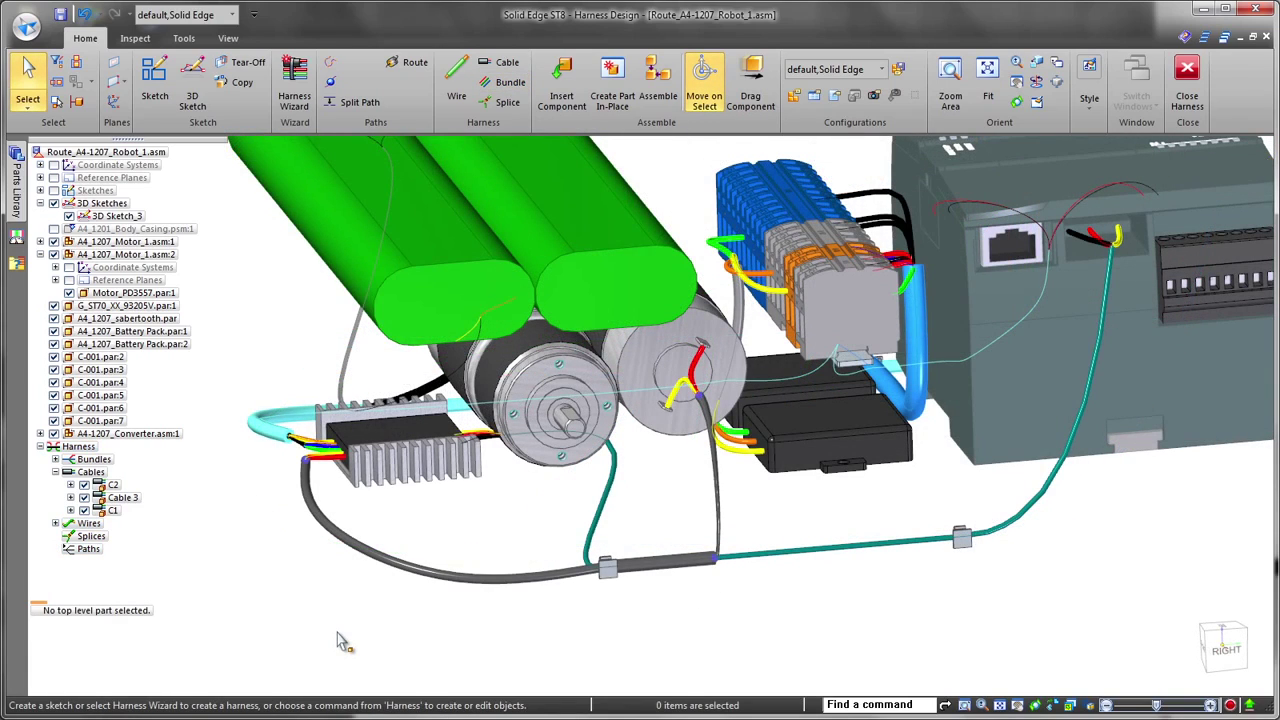
# Move the clip C-001.par:2 a short distance along the harness run towards the finned controller.
pyautogui.click(607, 566)
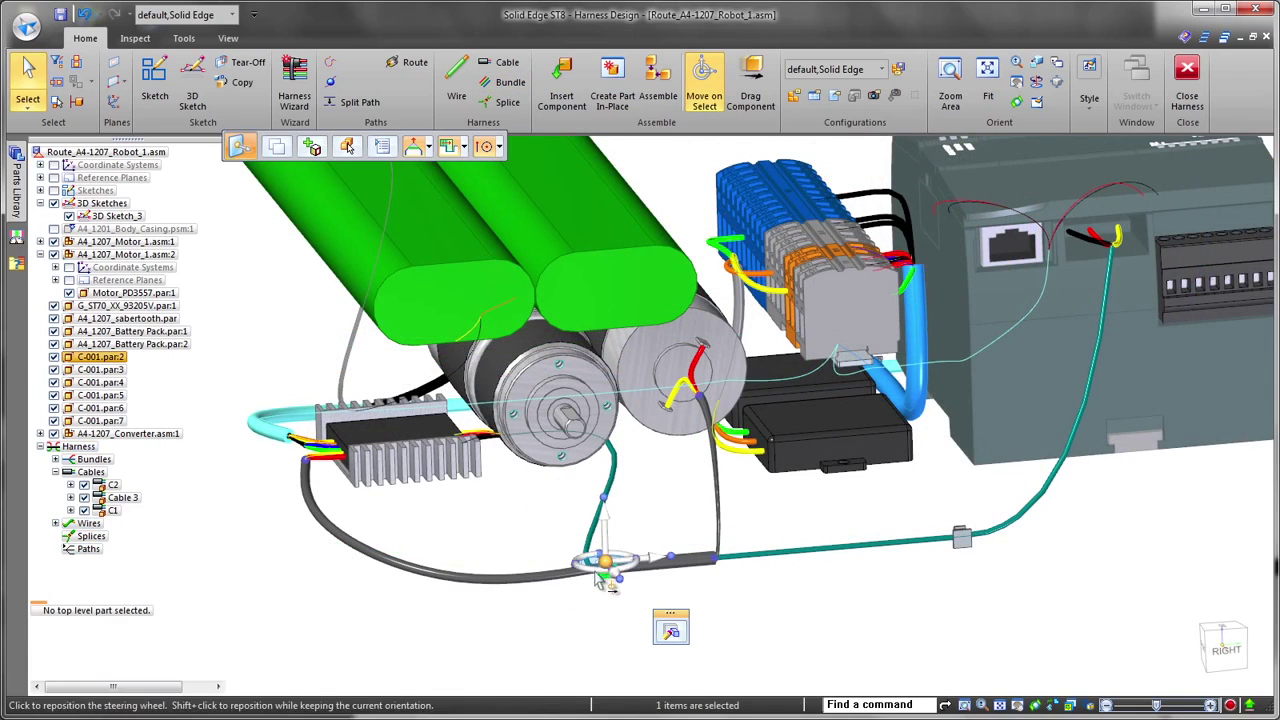
pyautogui.click(653, 563)
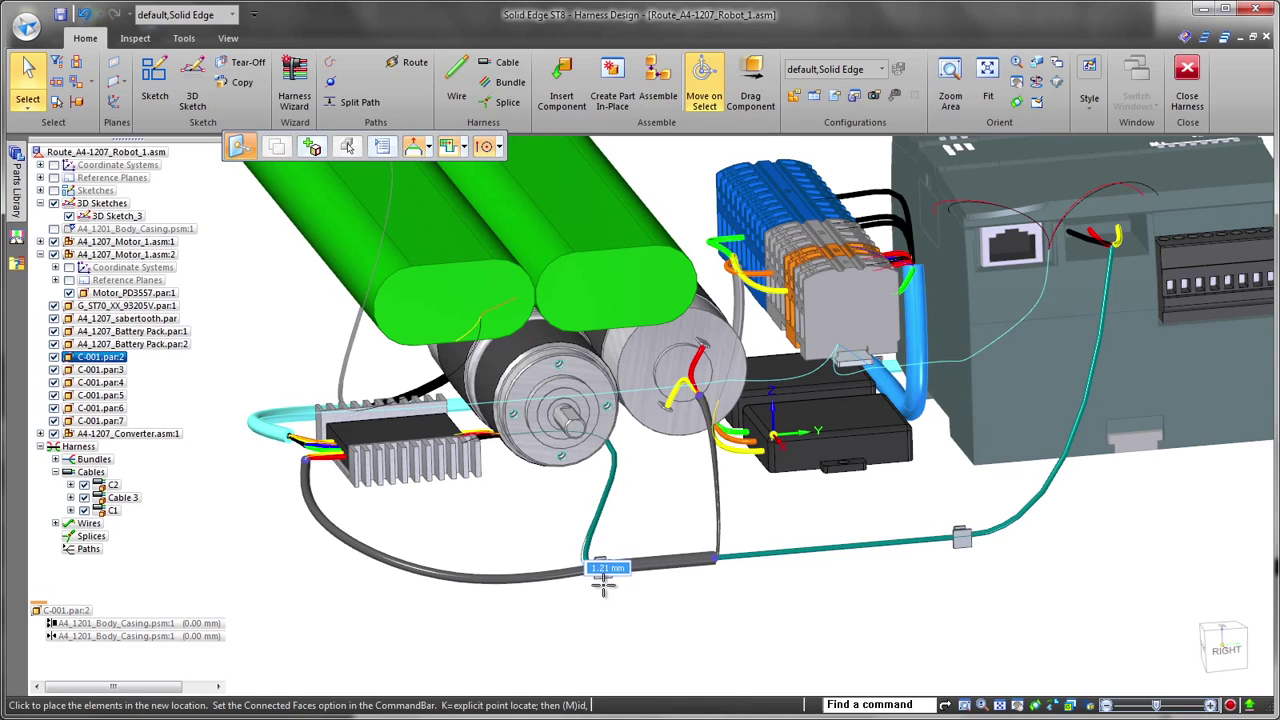
pyautogui.click(588, 597)
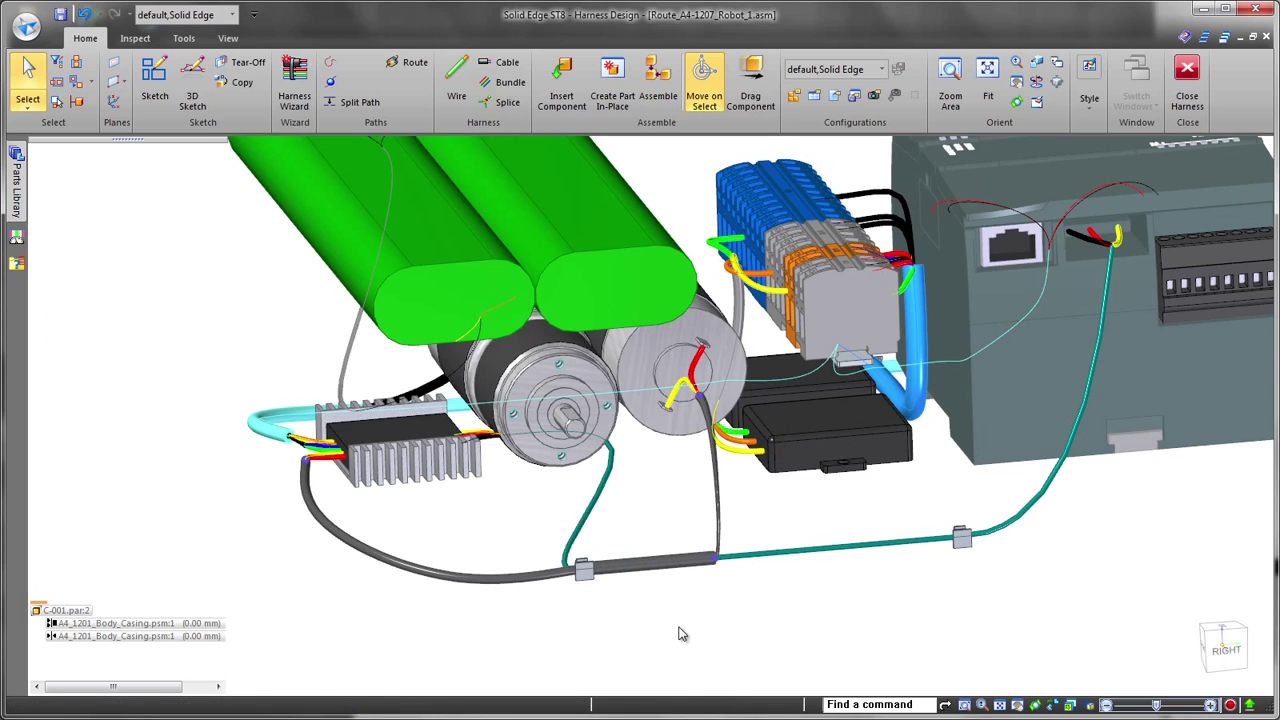
# Edit the A4-1207_Converter.asm subassembly in place and enter its harness design environment.
pyautogui.moveTo(684, 629); pyautogui.dragTo(804, 630, button='middle')
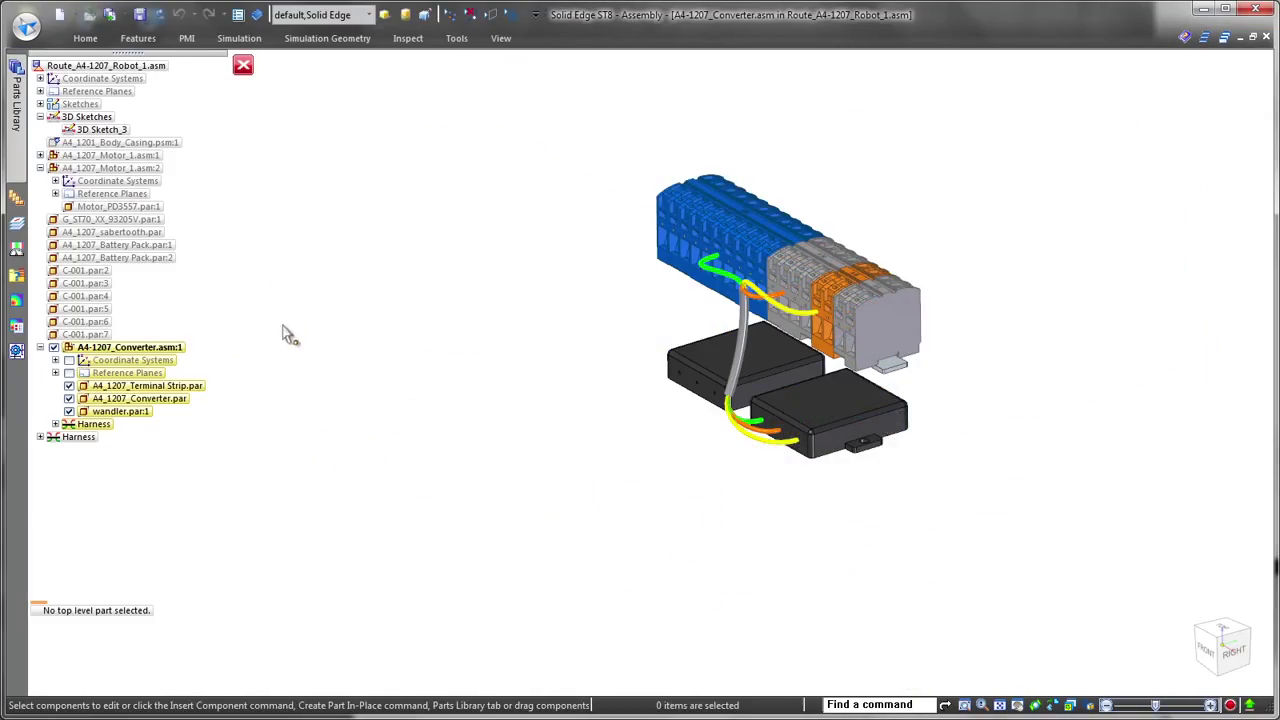
pyautogui.click(457, 40)
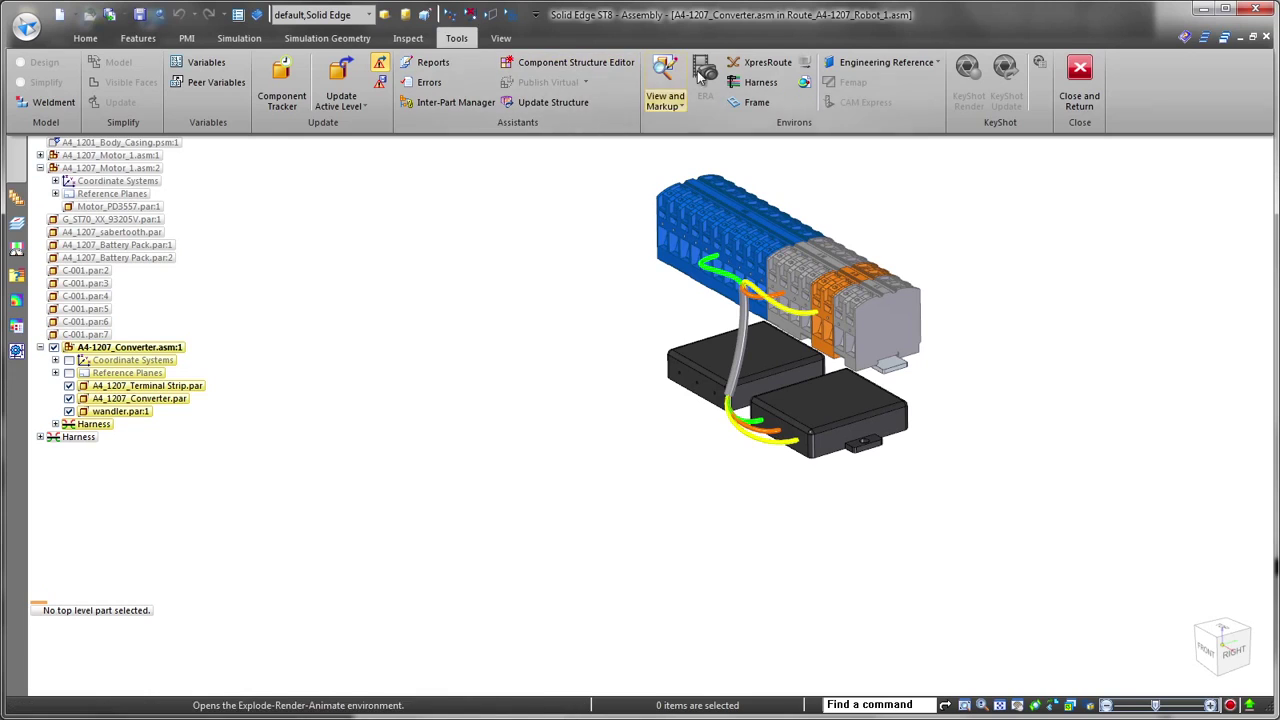
pyautogui.click(741, 86)
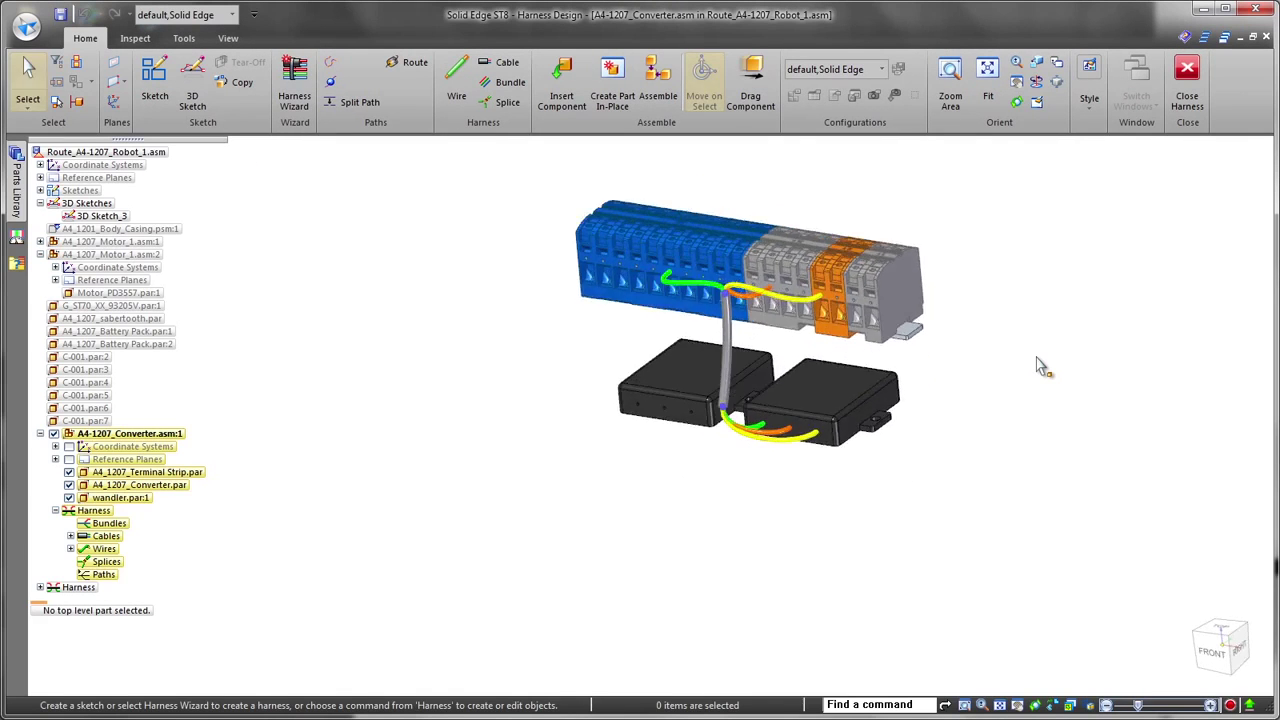
# Splice the converter wires at the lower end of the grey cable using Barrel Splice Nylon Blue.
pyautogui.hotkey('ctrl', 'i')
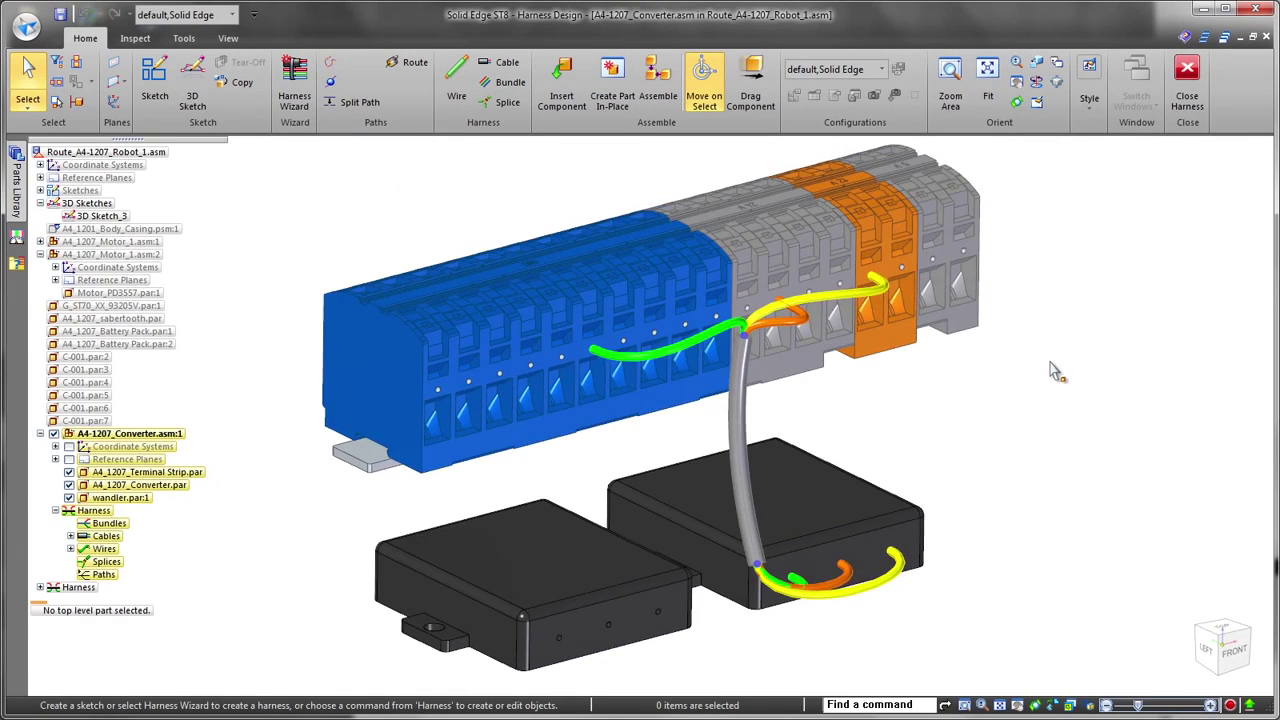
pyautogui.click(507, 102)
pyautogui.scroll(2, 774, 435)
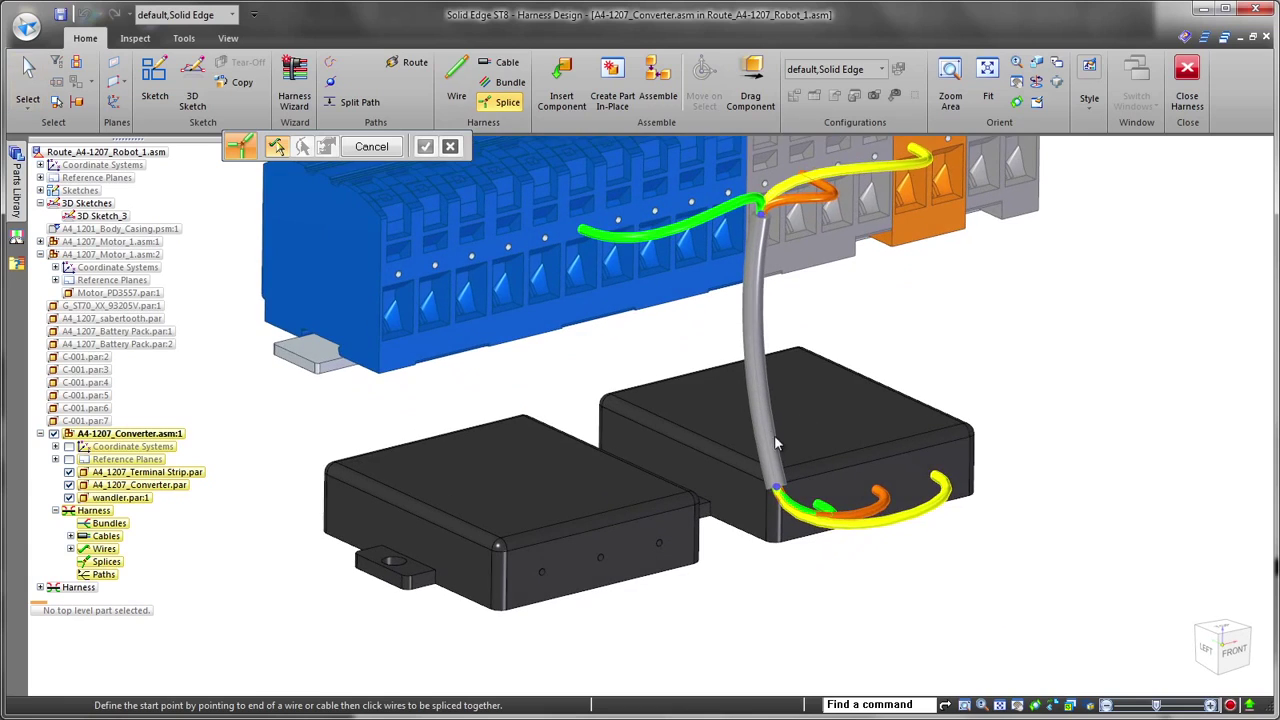
pyautogui.rightClick(779, 487)
pyautogui.click(777, 487)
pyautogui.click(640, 146)
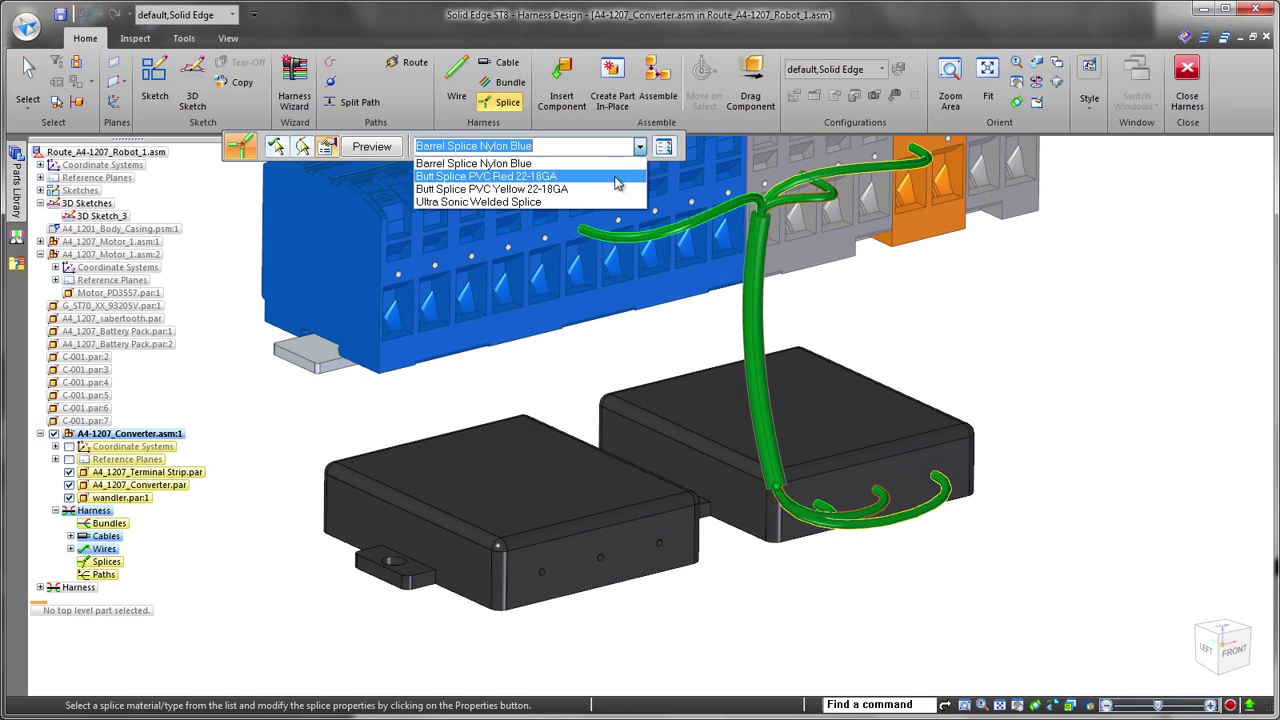
pyautogui.click(603, 166)
pyautogui.rightClick(957, 297)
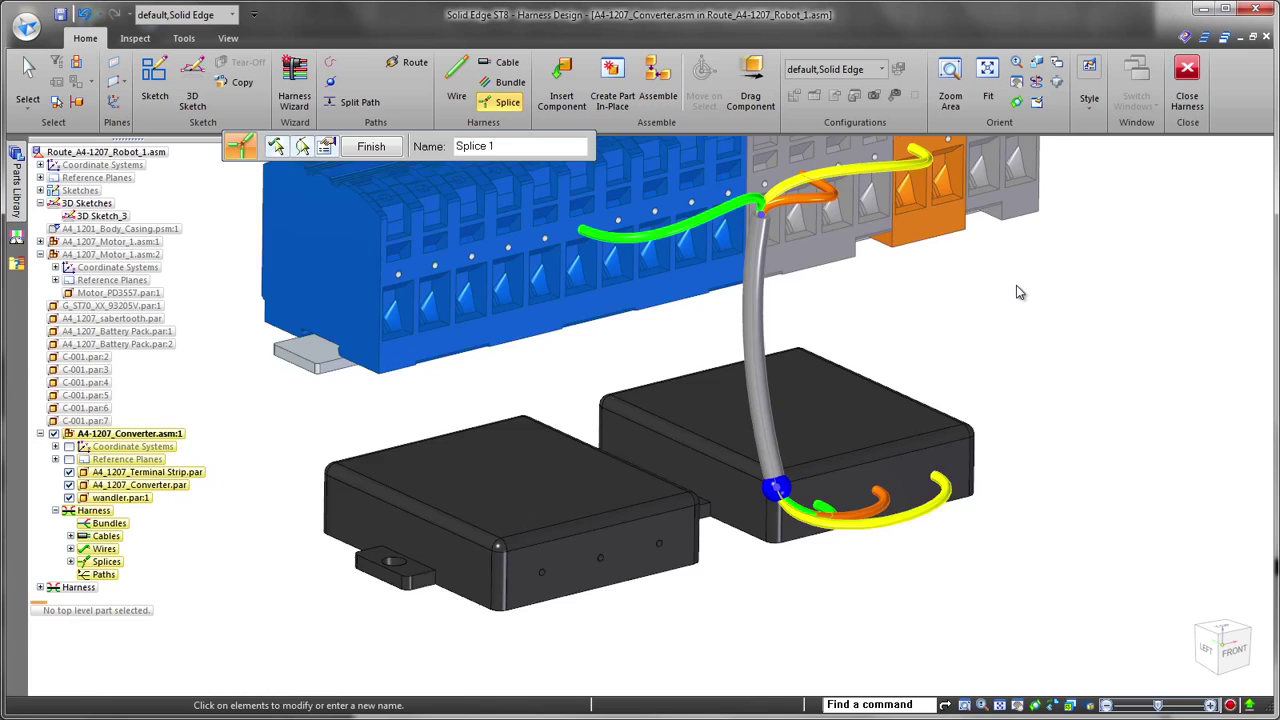
pyautogui.rightClick(1017, 285)
pyautogui.press('Escape')
# Wire the splice to the front hole nearest it on the unwired converter, using 26-gage Stranded Copper Green.
pyautogui.click(457, 80)
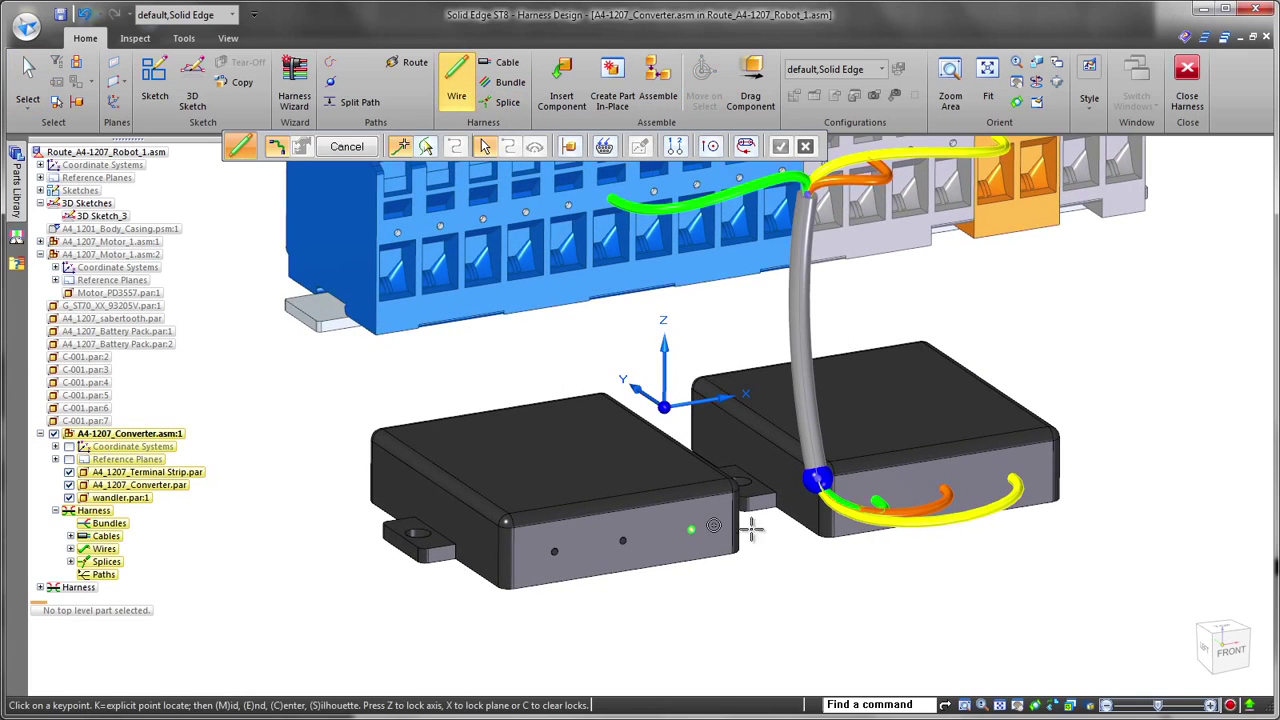
pyautogui.click(818, 479)
pyautogui.rightClick(812, 443)
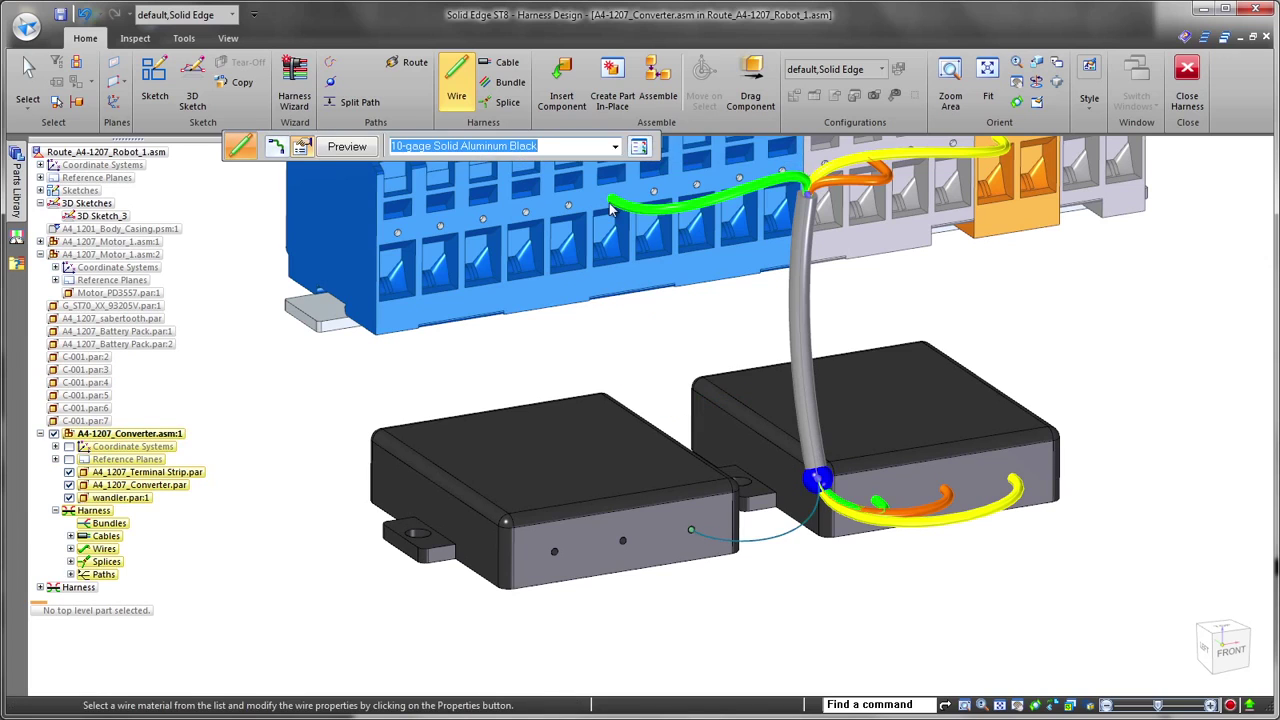
pyautogui.click(613, 147)
pyautogui.scroll(-10, 520, 350)
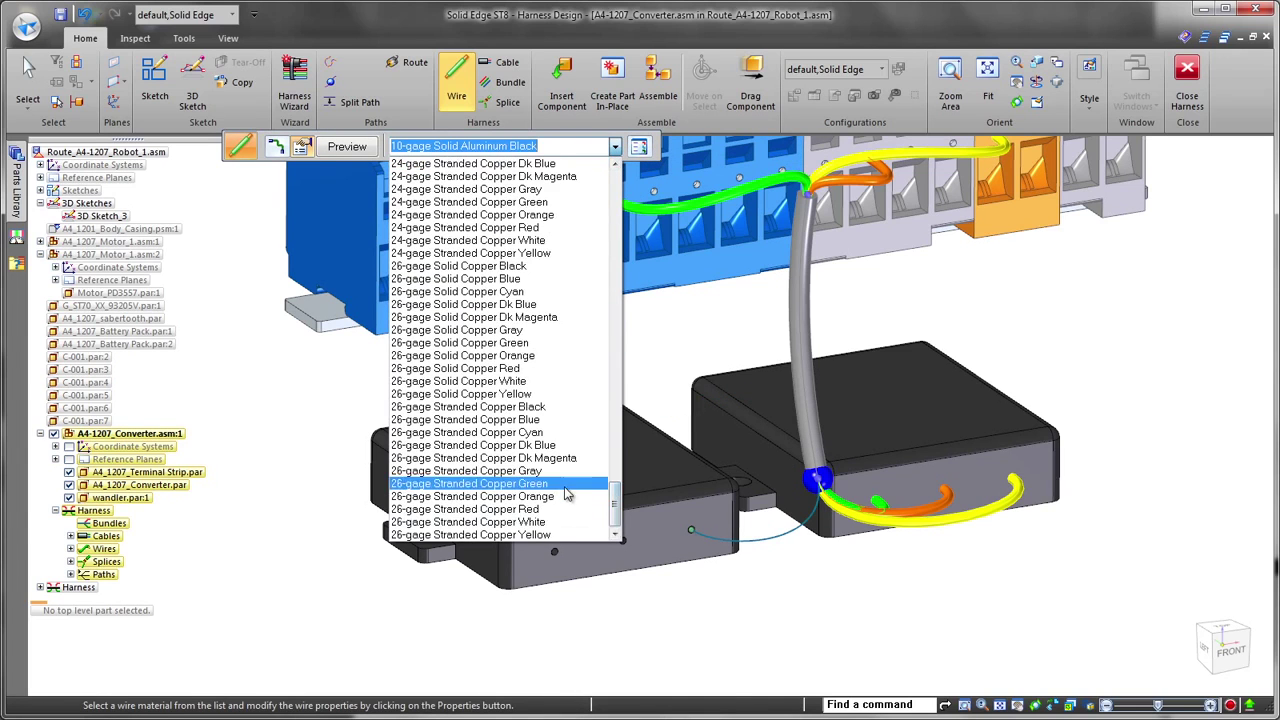
pyautogui.click(540, 491)
pyautogui.rightClick(641, 587)
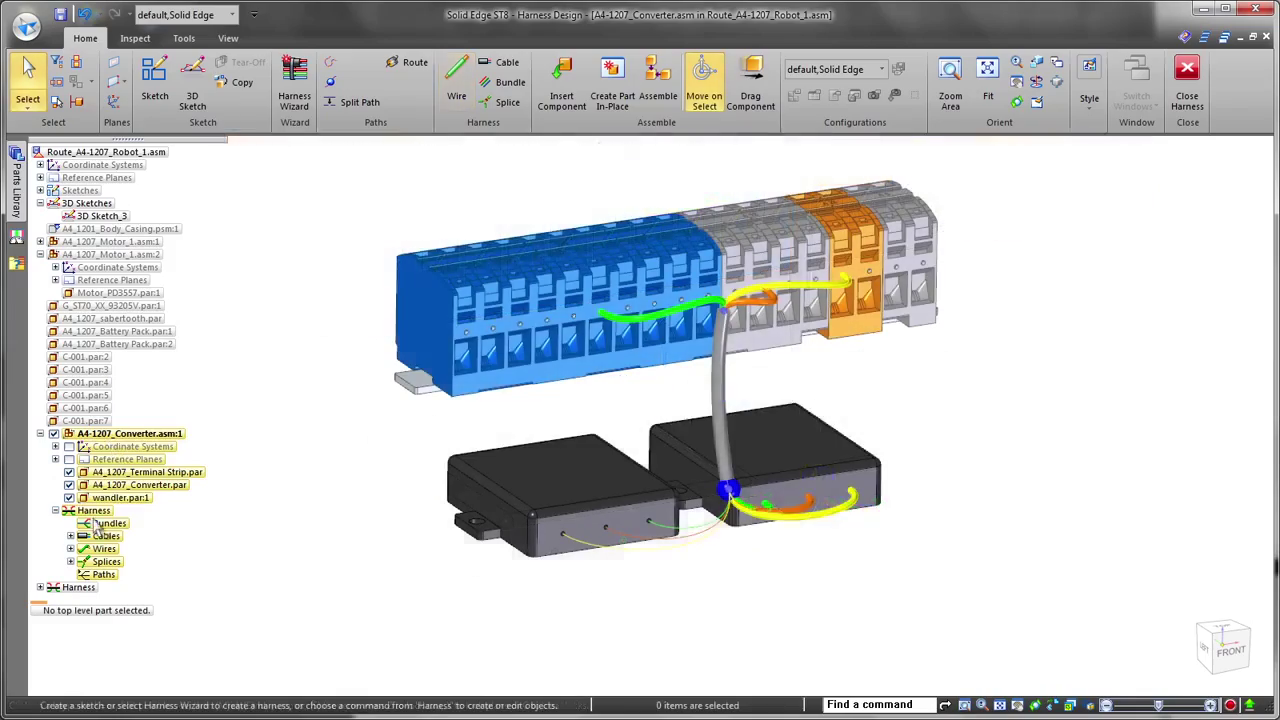
pyautogui.rightClick(97, 510)
pyautogui.click(180, 374)
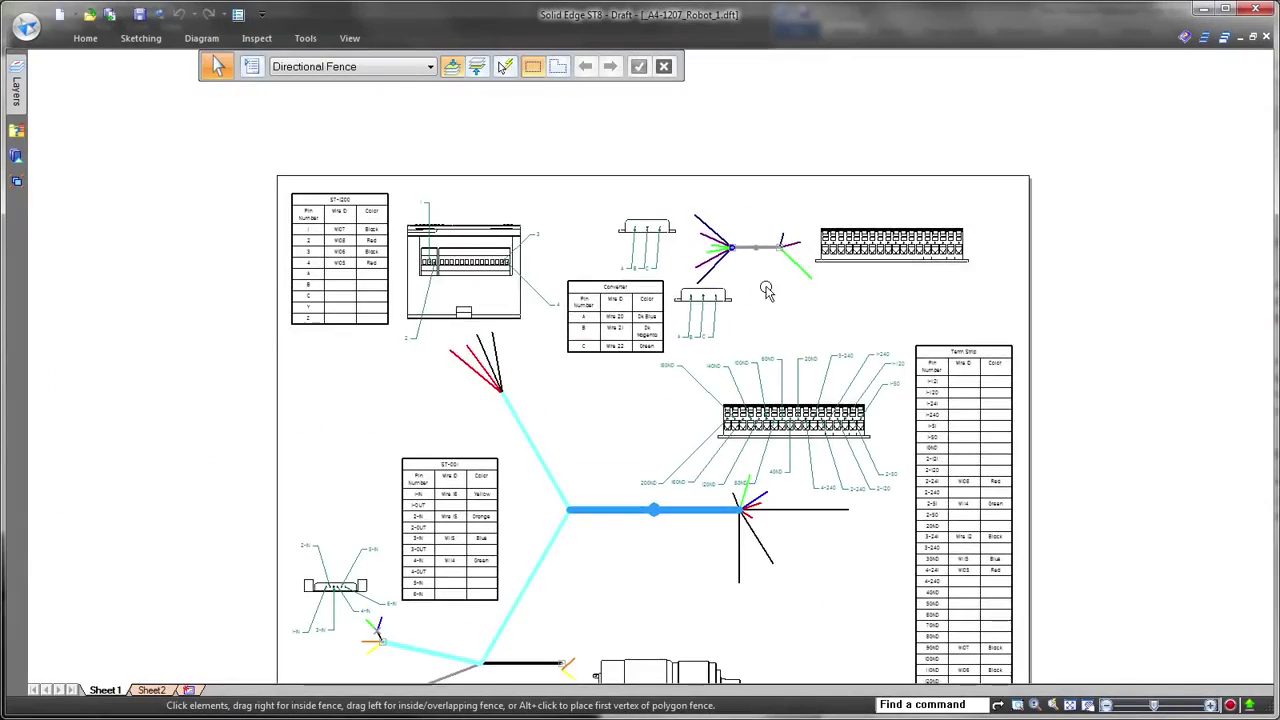
# Set up a callout for the converter harness view that references the Wiring Harness Name value, %CE.
pyautogui.scroll(5, 772, 228)
pyautogui.moveTo(700, 397); pyautogui.dragTo(697, 441, button='middle')
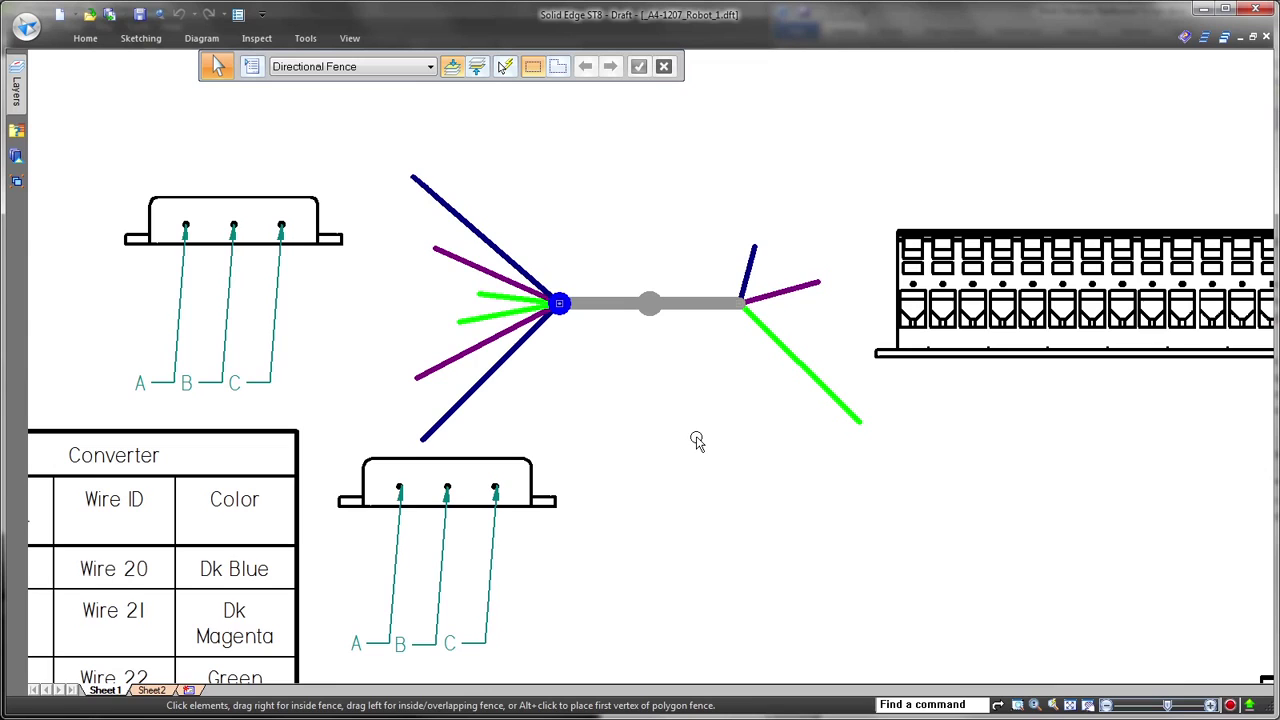
pyautogui.click(201, 38)
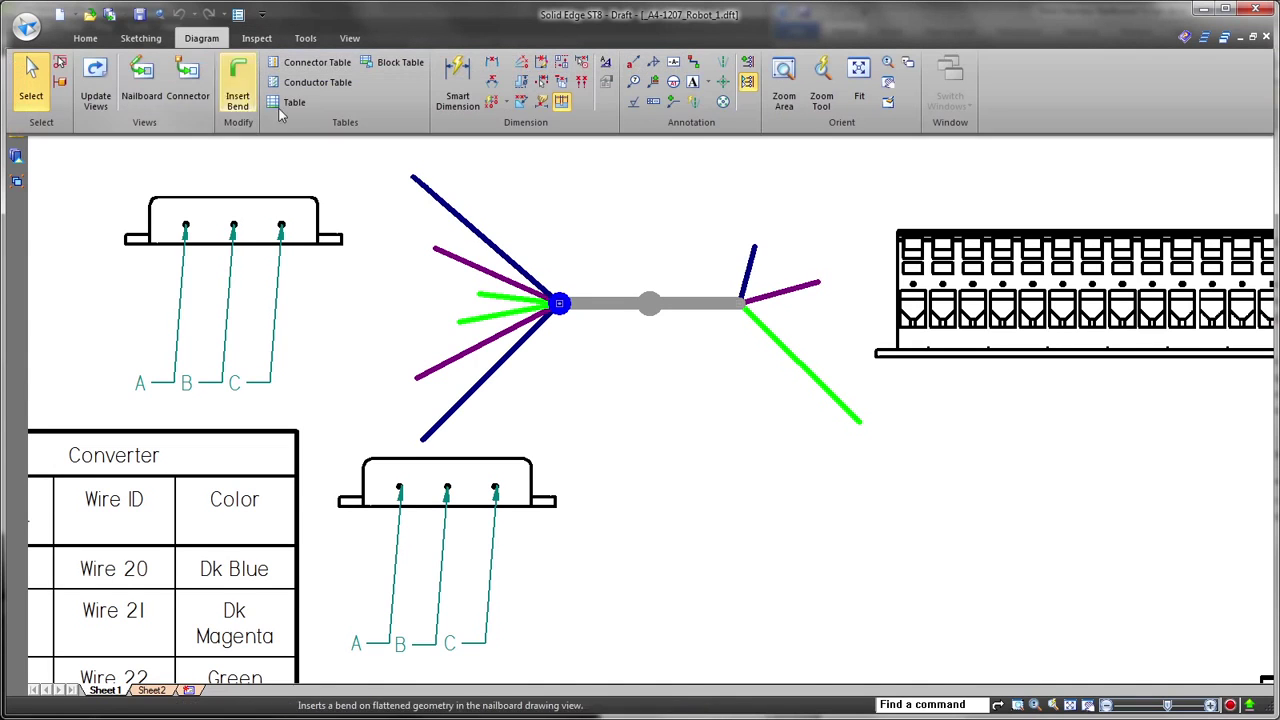
pyautogui.click(632, 70)
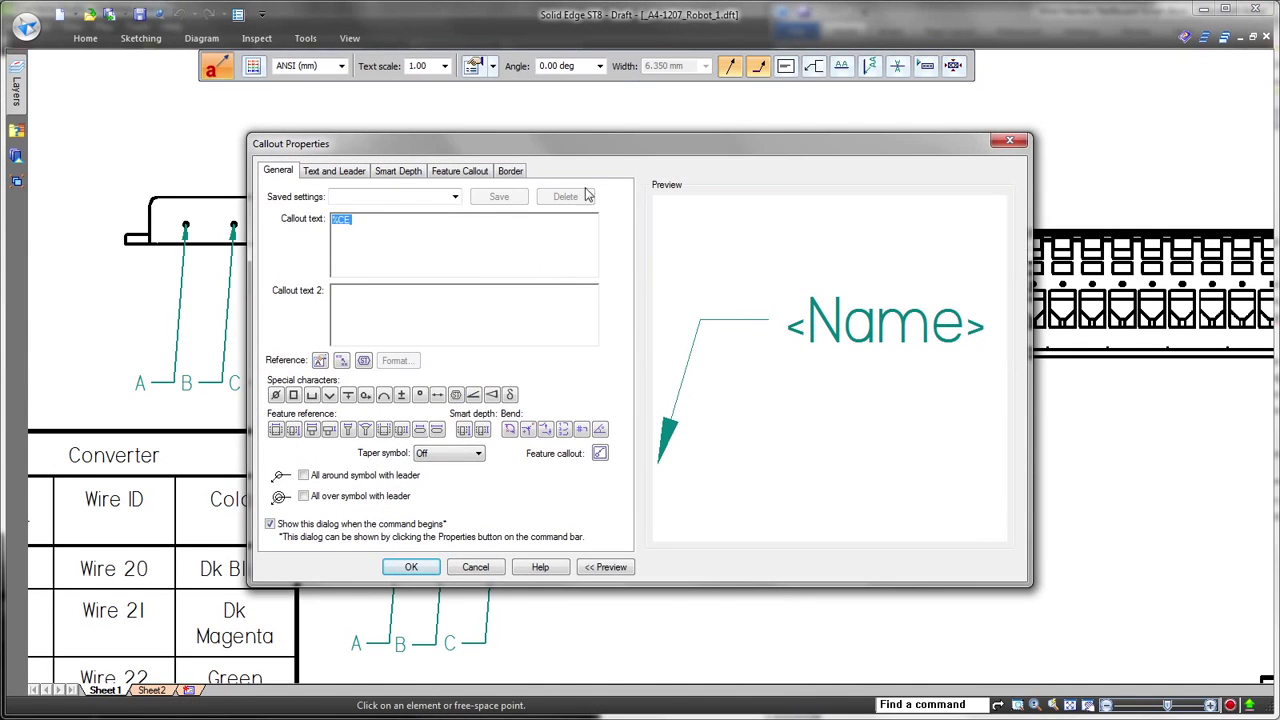
pyautogui.click(363, 360)
pyautogui.click(613, 316)
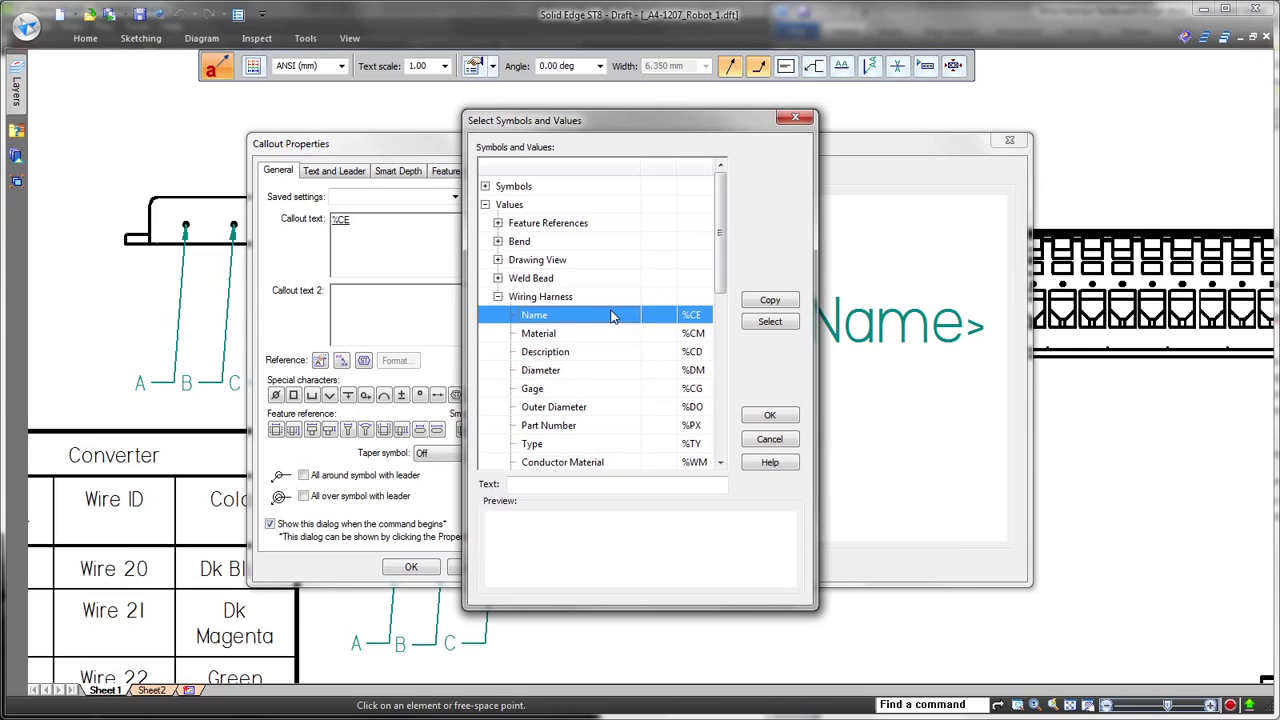
pyautogui.click(768, 414)
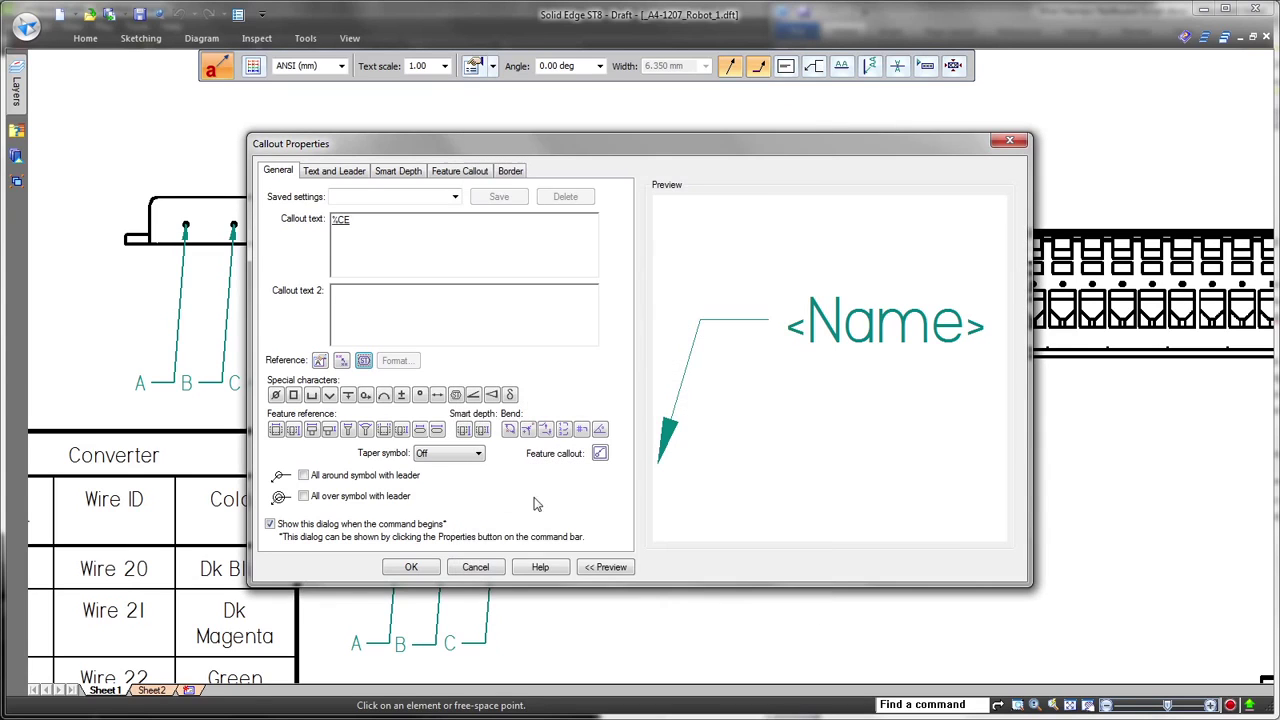
pyautogui.click(412, 567)
# Place name callouts on the converter harness's blue splice, its grey cable and the green wire at the cable's other end.
pyautogui.click(562, 301)
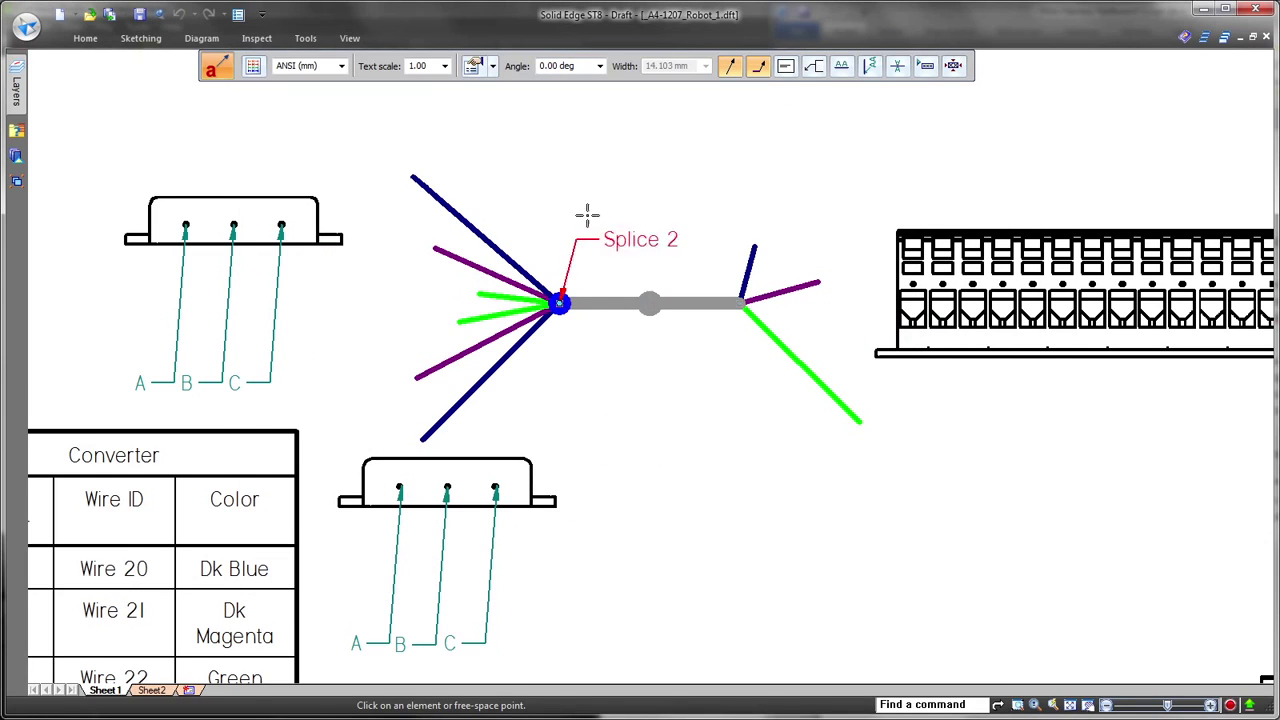
pyautogui.click(614, 150)
pyautogui.click(618, 308)
pyautogui.click(641, 411)
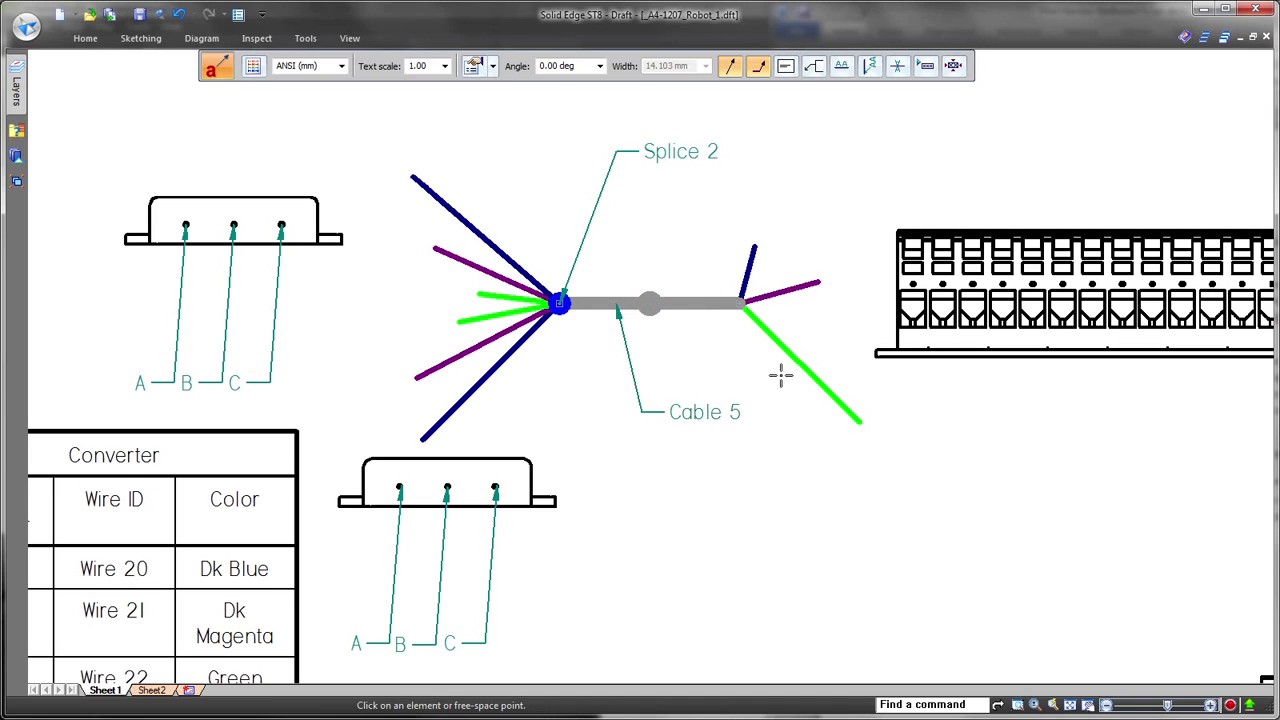
pyautogui.click(800, 367)
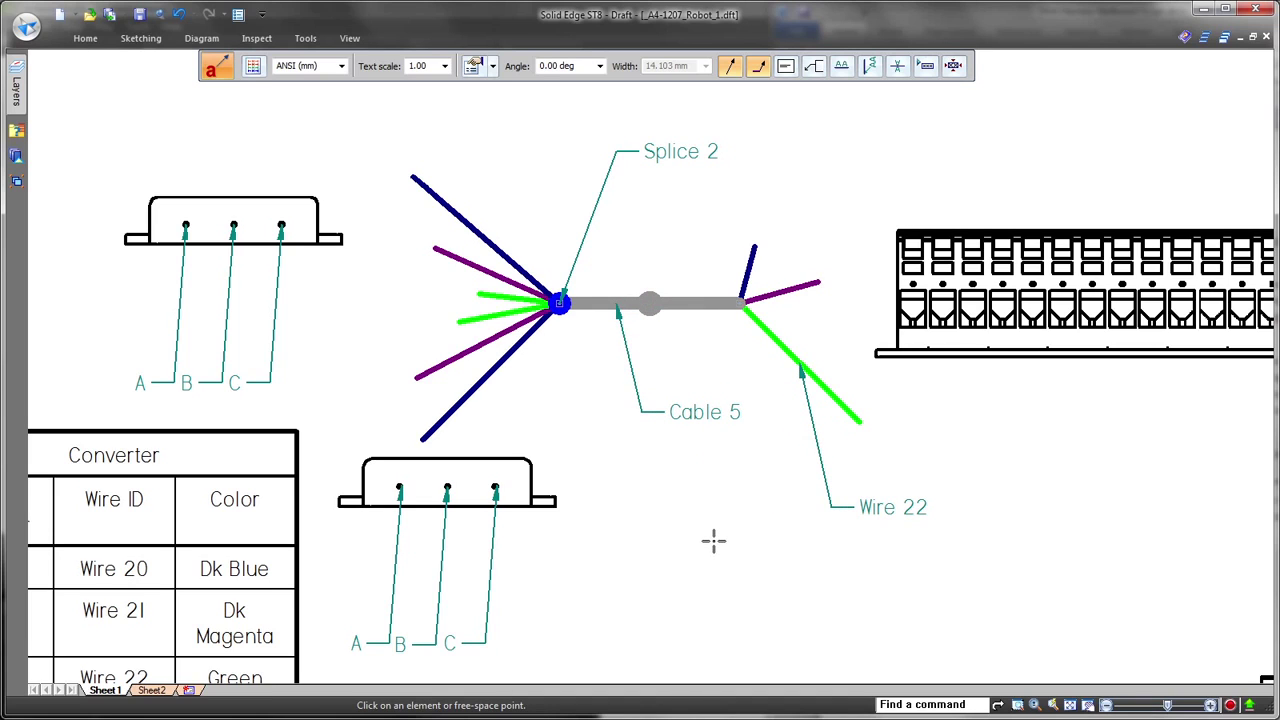
pyautogui.press('Escape')
pyautogui.scroll(-4, 680, 480)
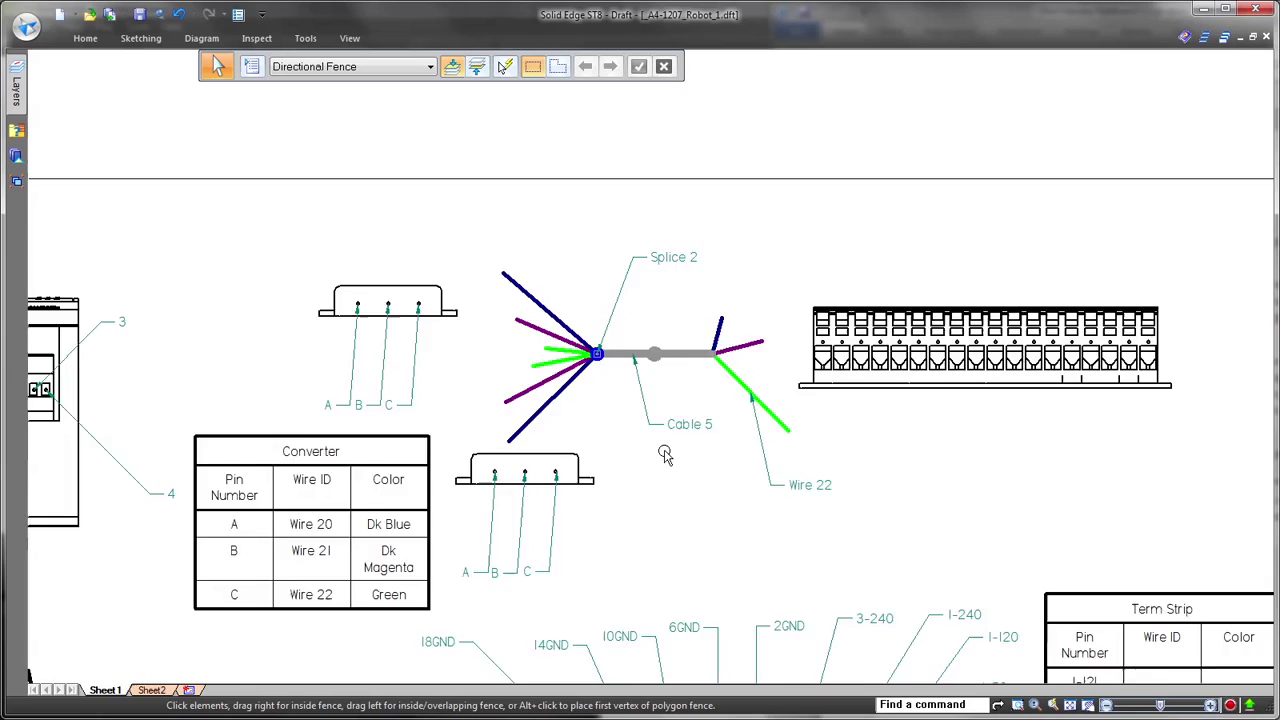
# Insert a nailboard view of NB_A4-1207_Robot_1.asm on Sheet2, with the largest diameter as main run and a 400 by 350 mm board.
pyautogui.click(163, 690)
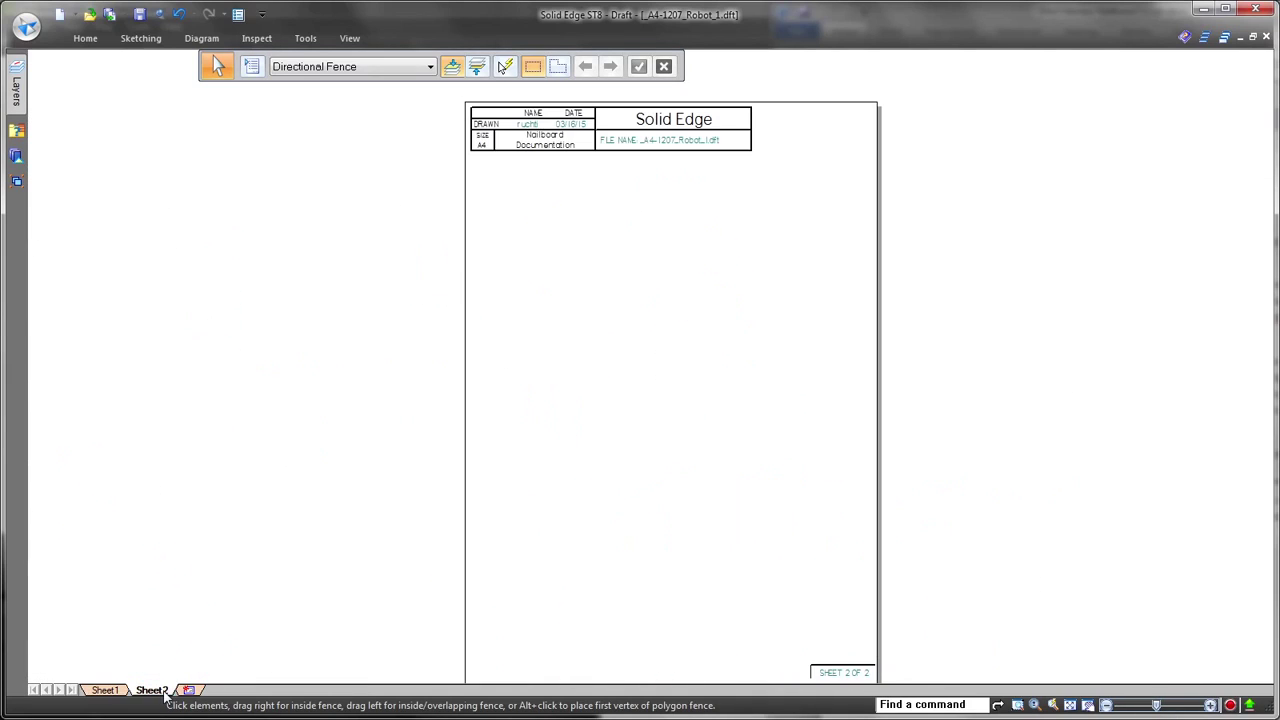
pyautogui.click(212, 39)
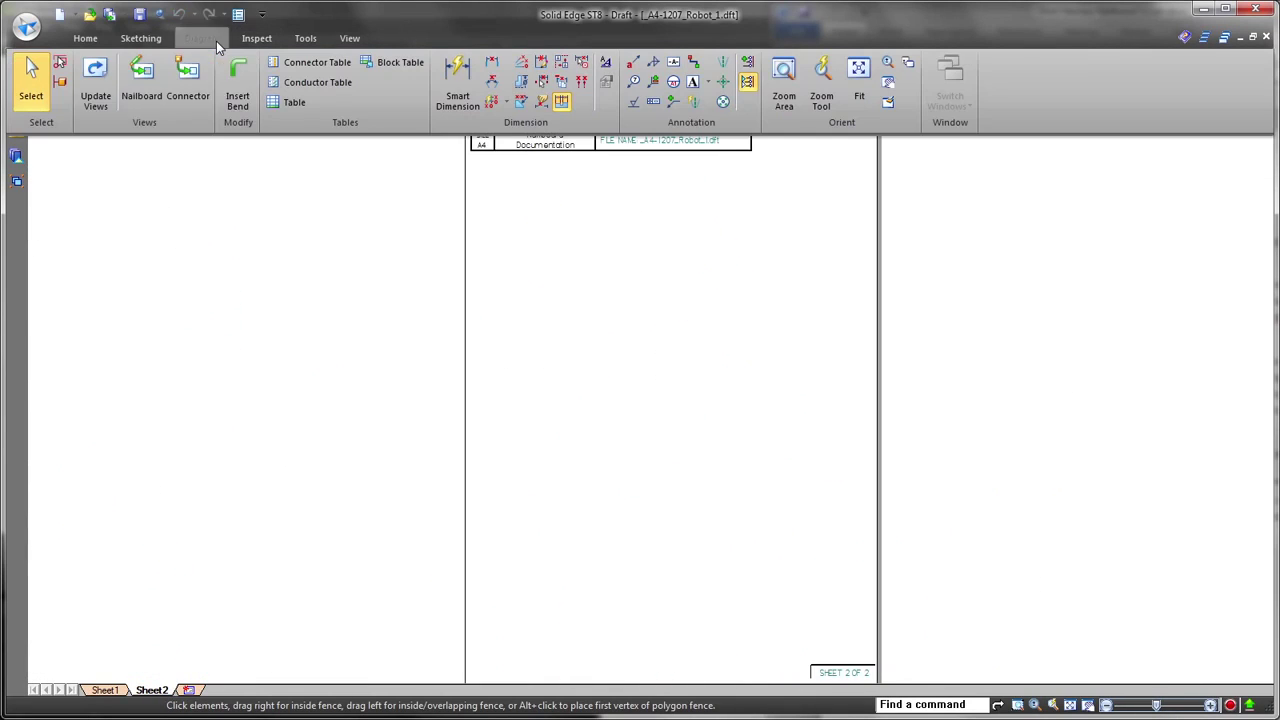
pyautogui.click(132, 82)
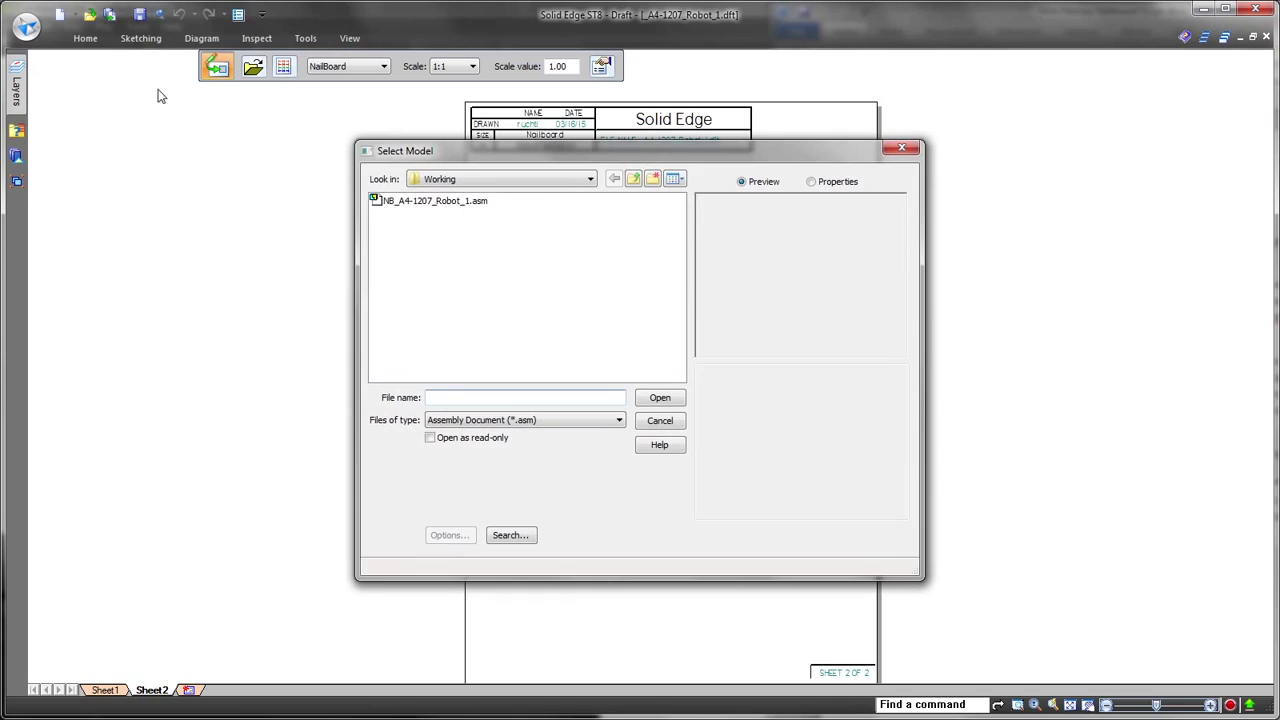
pyautogui.click(428, 203)
pyautogui.click(660, 399)
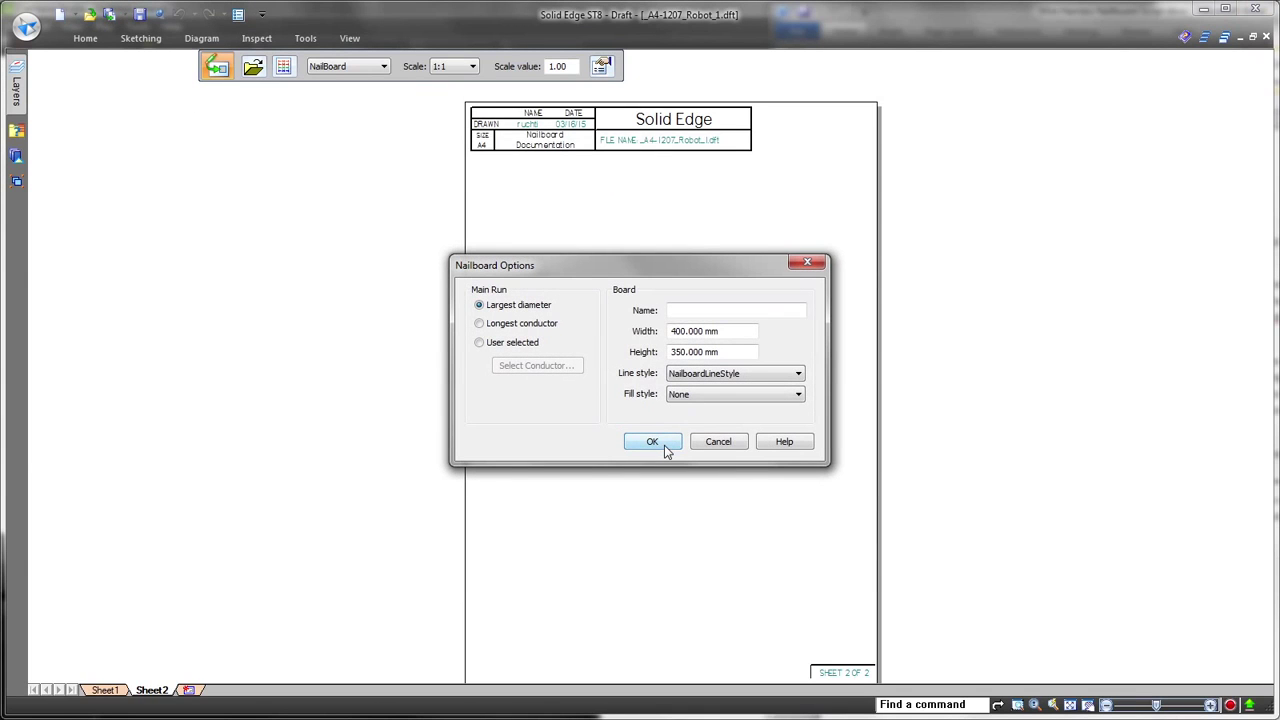
pyautogui.click(664, 447)
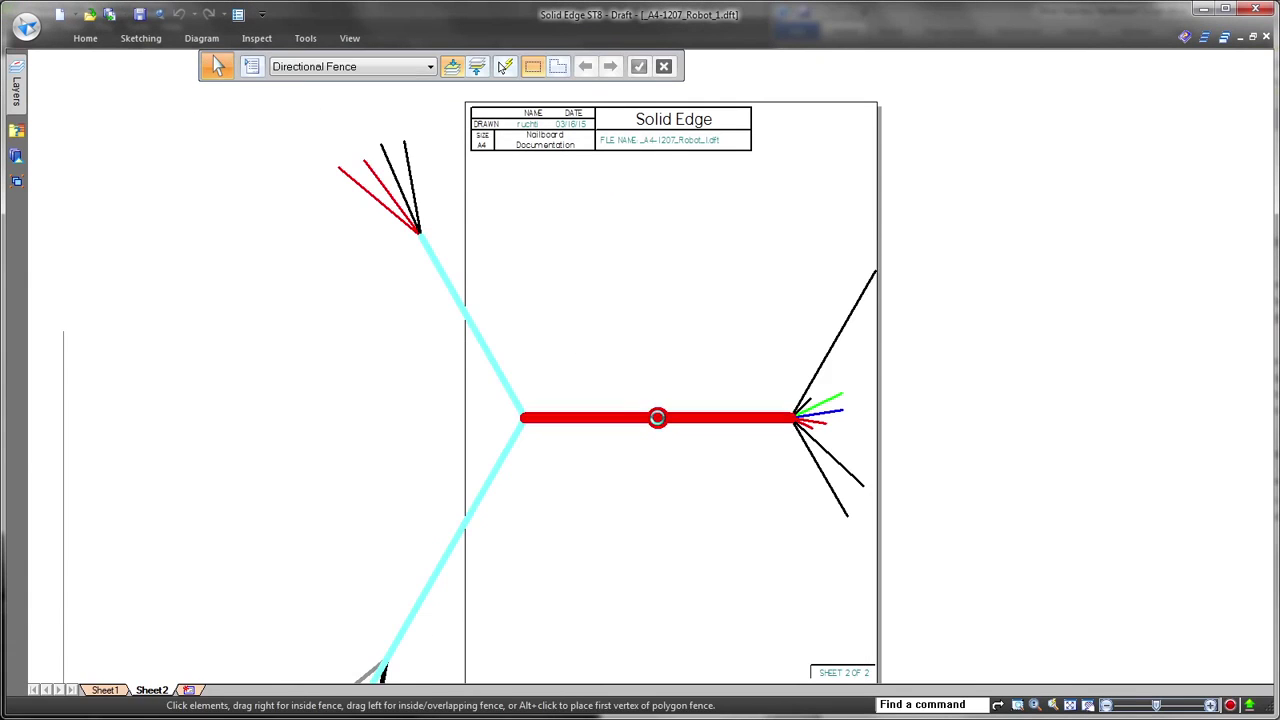
# Set the main nailboard view's scale to 1:2.
pyautogui.scroll(-3, 606, 275)
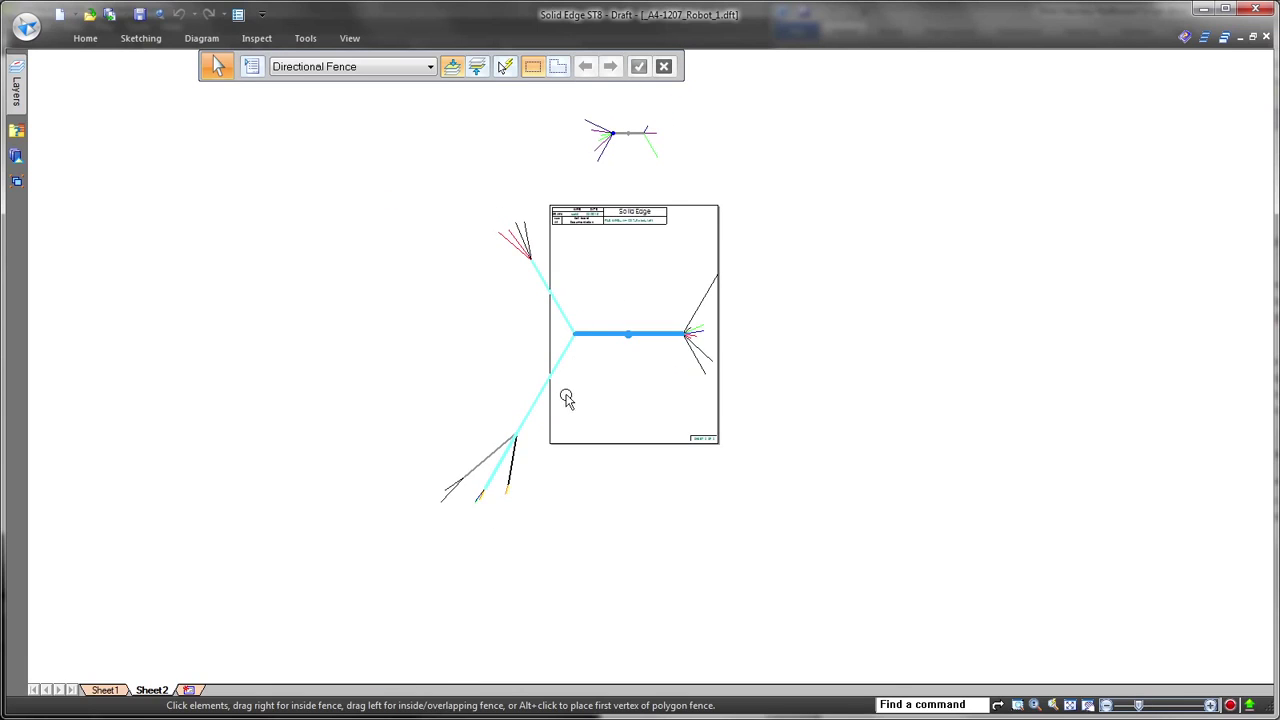
pyautogui.click(529, 478)
pyautogui.click(560, 66)
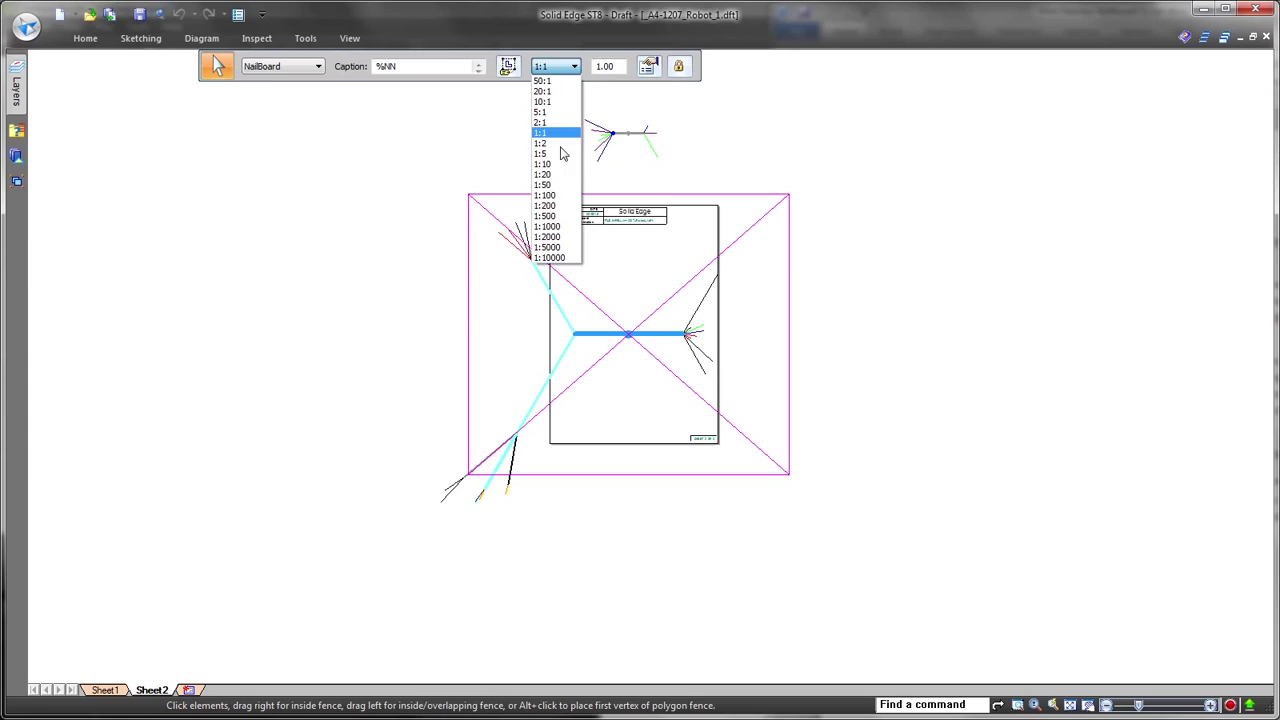
pyautogui.click(553, 140)
# Reposition the main nailboard view and the small converter harness view within the Sheet2 border.
pyautogui.scroll(3, 669, 308)
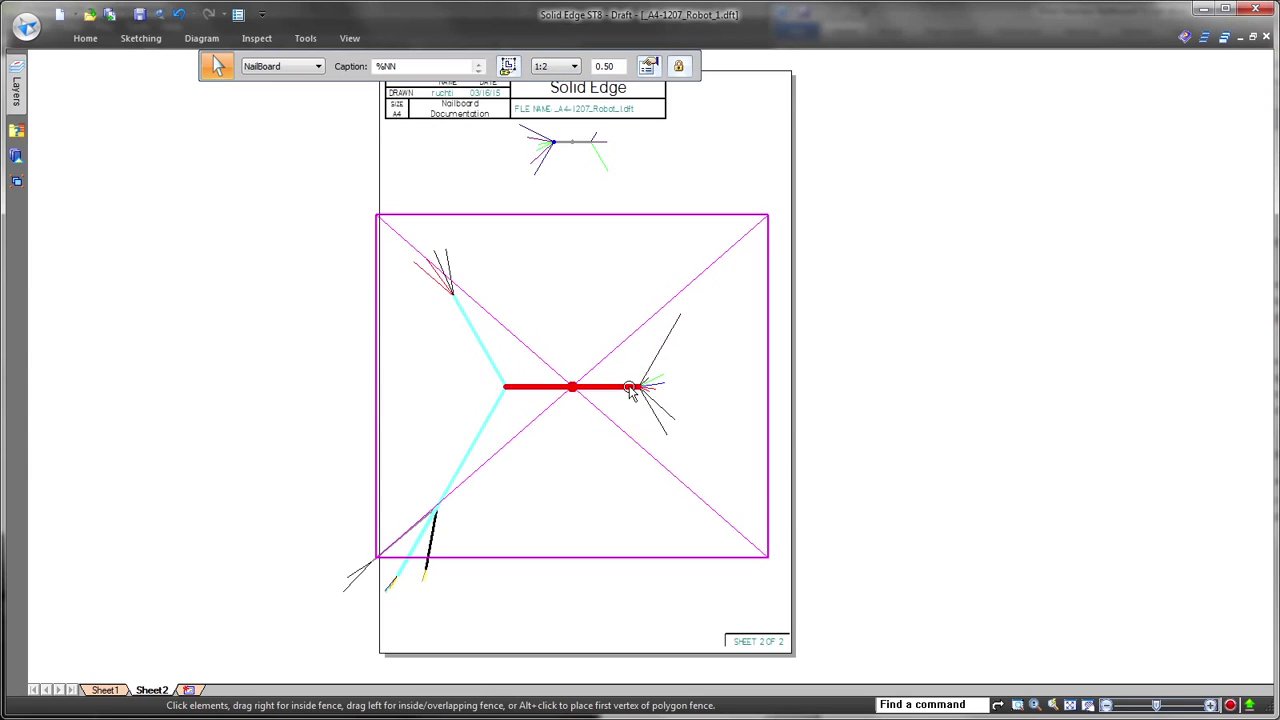
pyautogui.moveTo(629, 387); pyautogui.dragTo(690, 397)
pyautogui.moveTo(584, 144); pyautogui.dragTo(641, 233)
pyautogui.click(857, 304)
pyautogui.scroll(2, 642, 382)
pyautogui.scroll(-1, 631, 351)
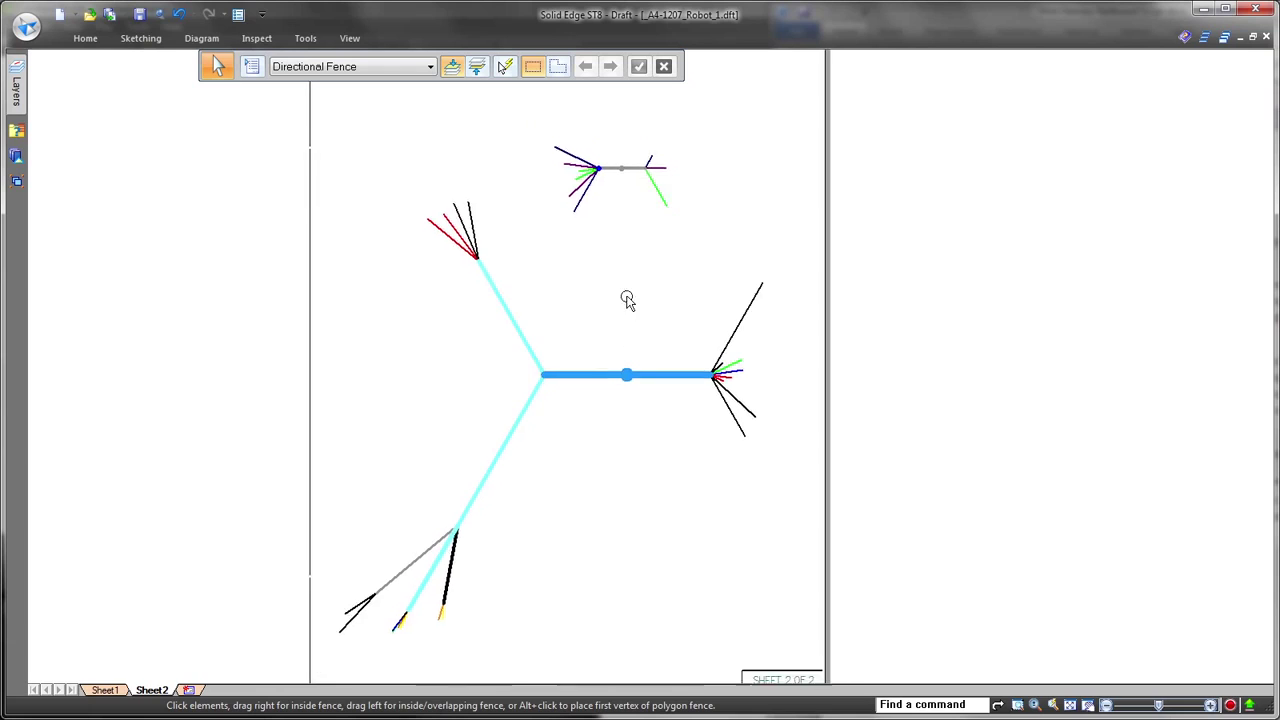
# Create a conductor table of the Sheet2 nailboard using the saved Harness Documentation settings.
pyautogui.click(201, 38)
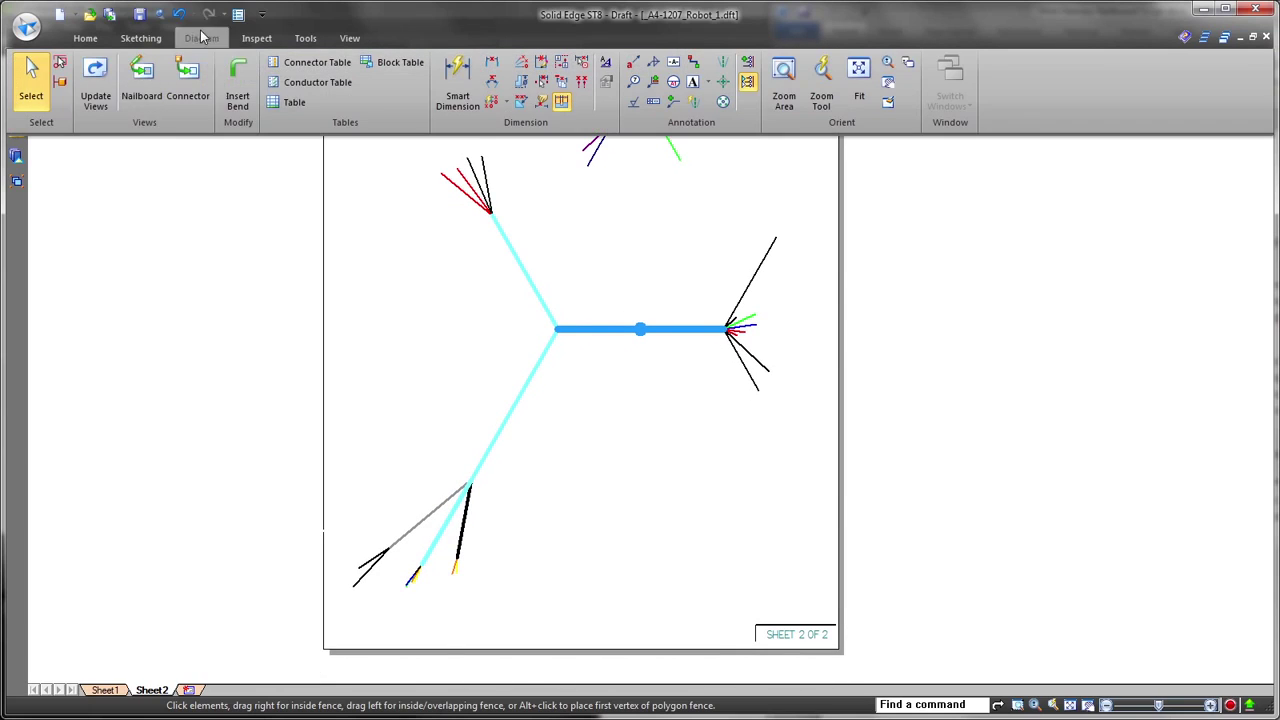
pyautogui.click(300, 90)
pyautogui.click(366, 67)
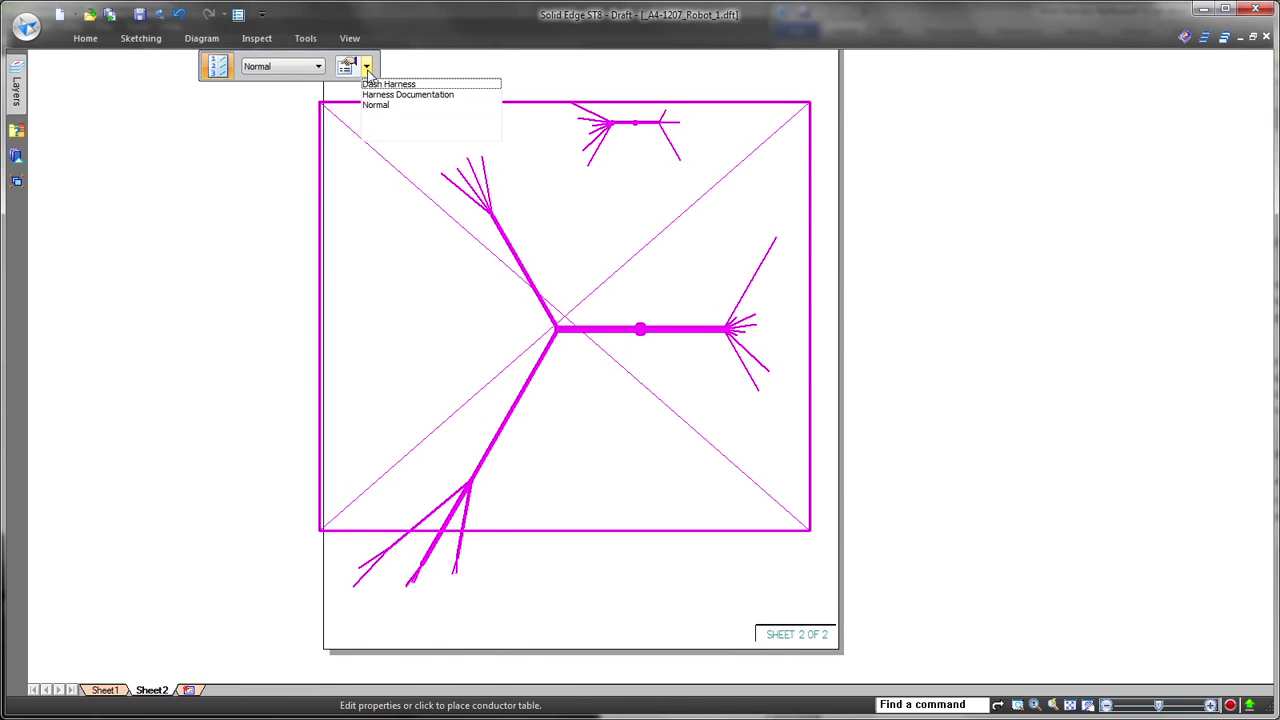
pyautogui.click(400, 95)
pyautogui.click(478, 310)
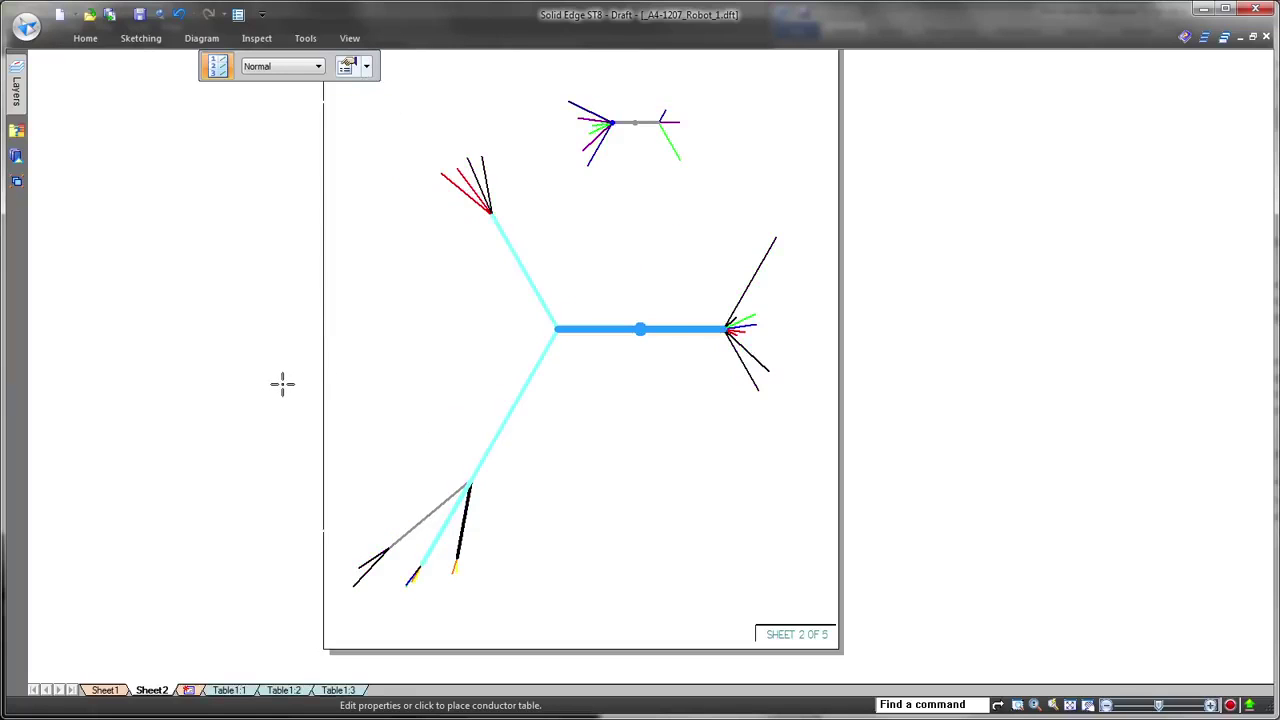
pyautogui.rightClick(238, 287)
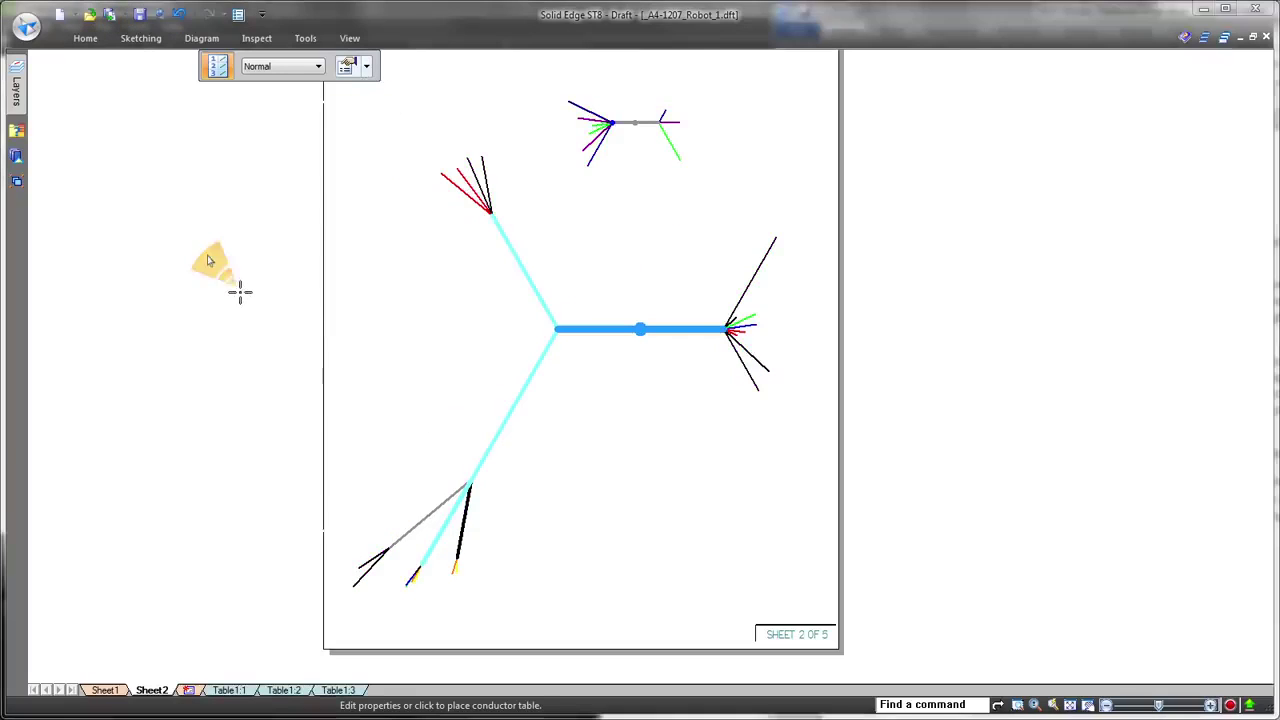
# Review the Wire Run List across the Table1:1, Table1:2 and Table1:3 sheets and return to Sheet1.
pyautogui.click(229, 690)
pyautogui.scroll(-1, 246, 521)
pyautogui.moveTo(609, 456); pyautogui.dragTo(547, 494, button='middle')
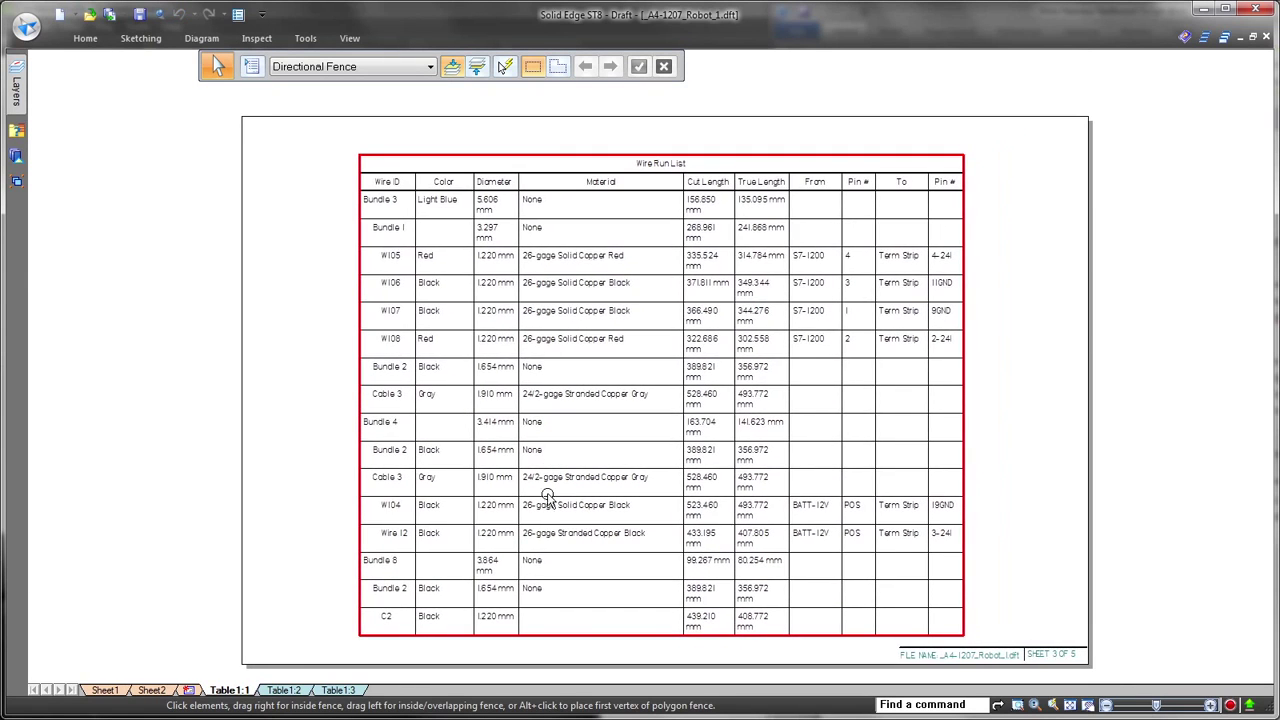
pyautogui.click(292, 690)
pyautogui.click(338, 691)
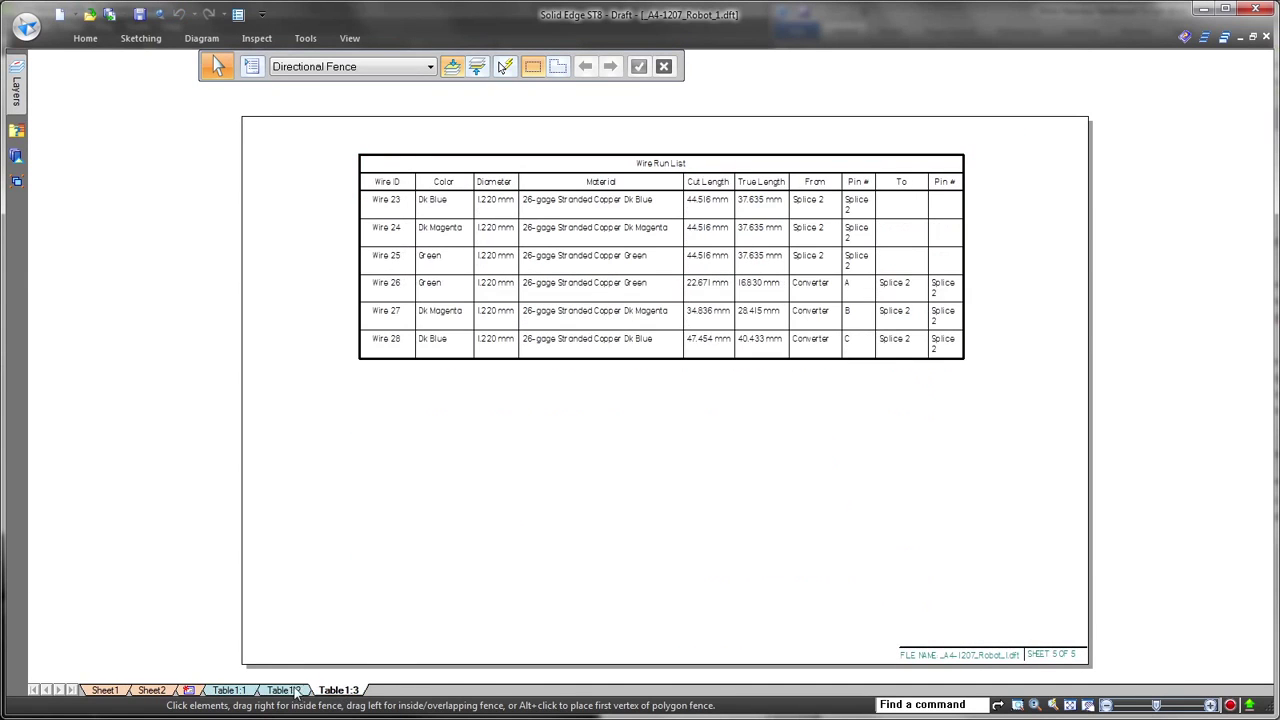
pyautogui.click(240, 691)
pyautogui.click(106, 690)
pyautogui.hotkey('ctrl', 'shift', 'a')
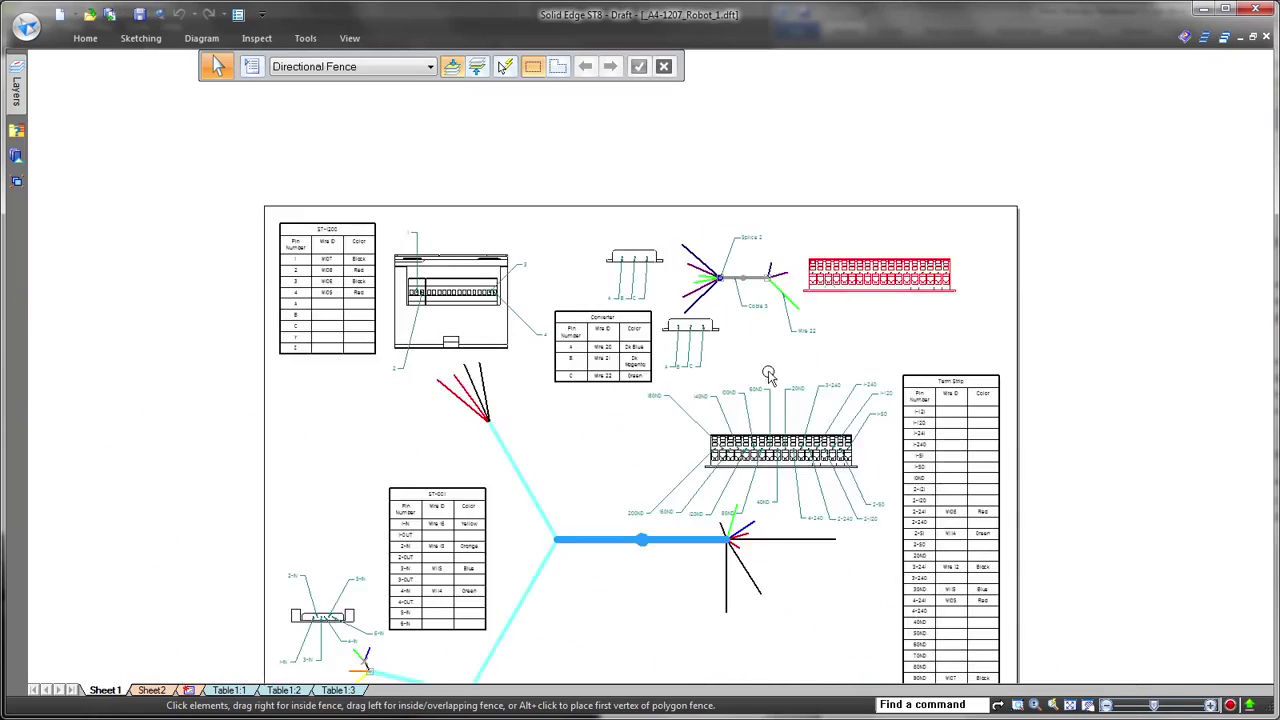